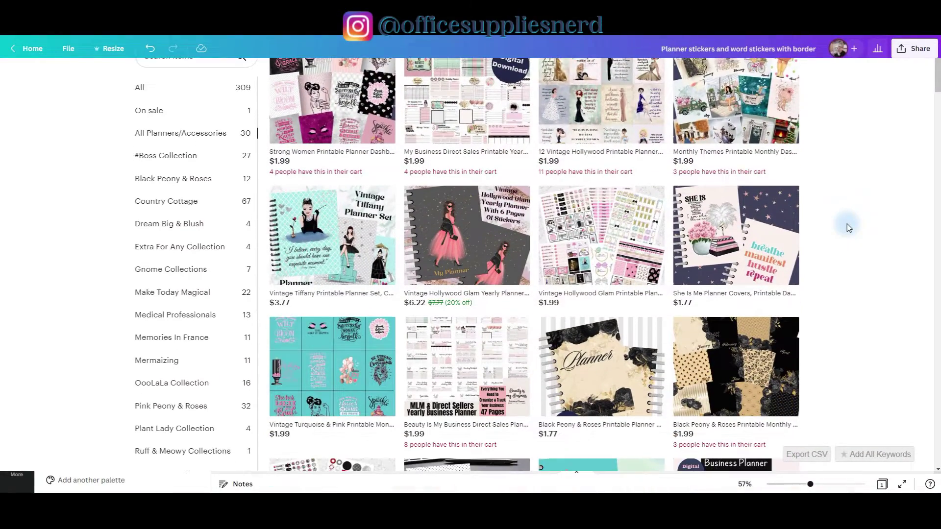
# Step: Scroll to the blank page and open its background colour choices
pyautogui.scroll(-6, 848, 227)
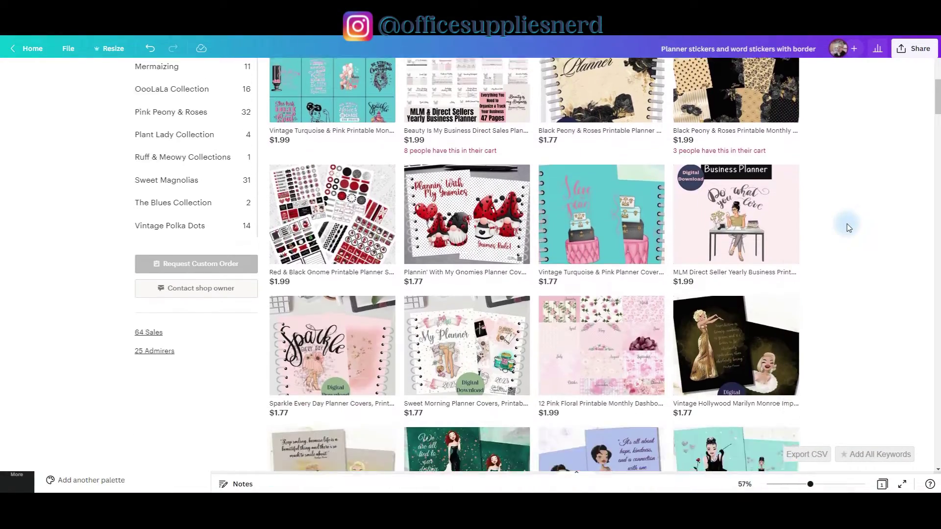
pyautogui.scroll(-5, 849, 227)
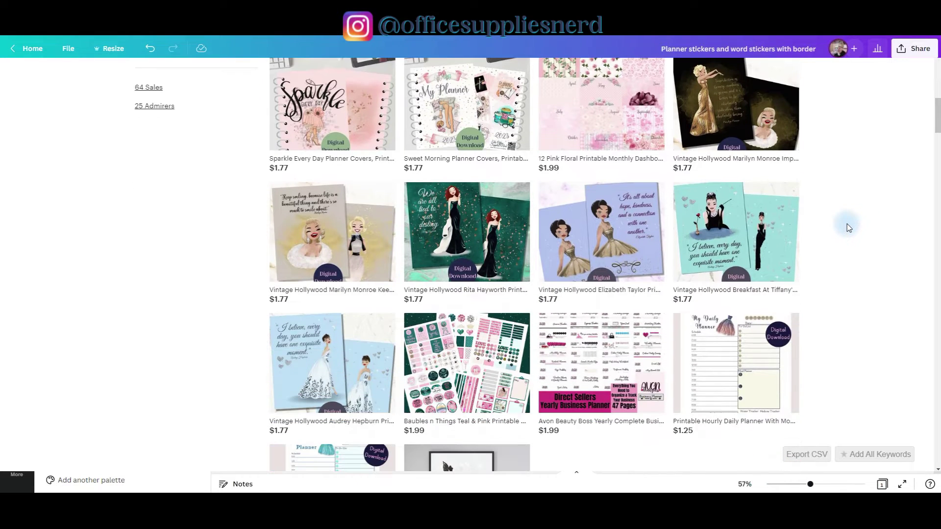
pyautogui.scroll(-2, 849, 228)
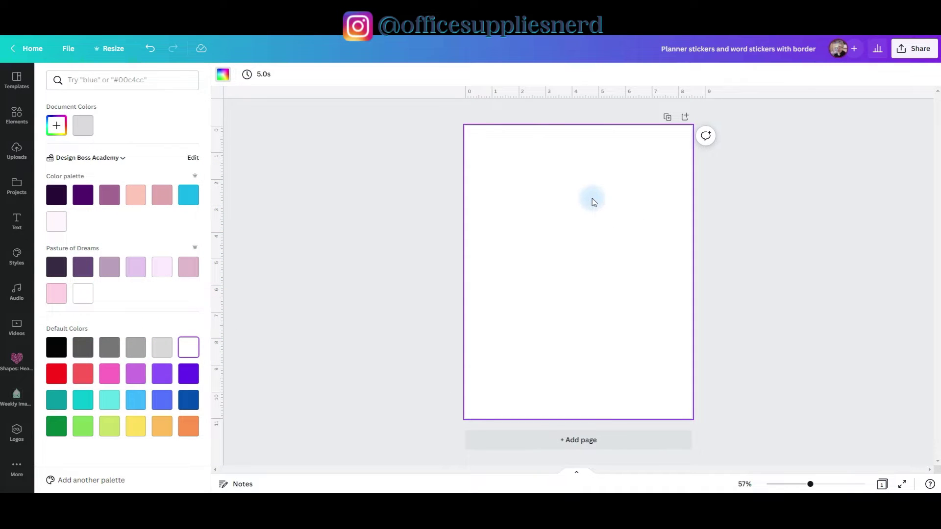
pyautogui.click(162, 351)
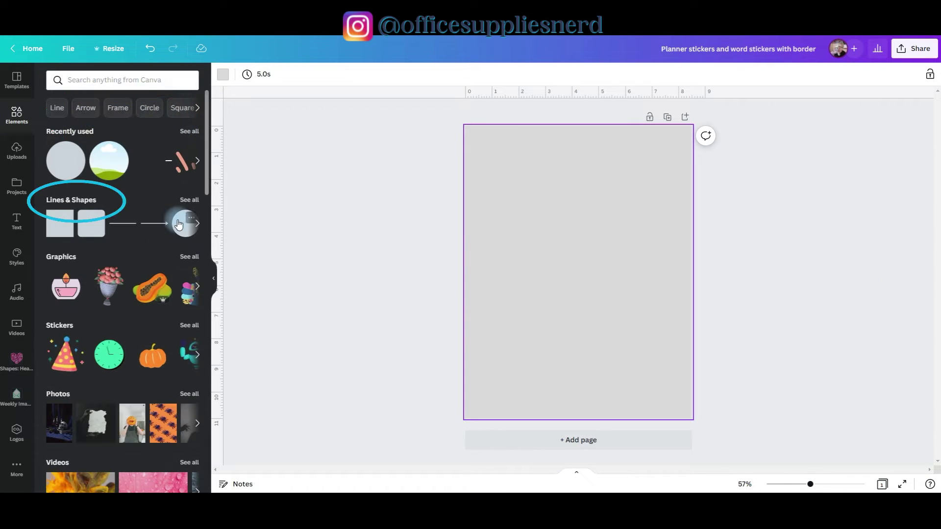
# Step: Add a white circle and enlarge it to roughly half the page width
pyautogui.click(179, 224)
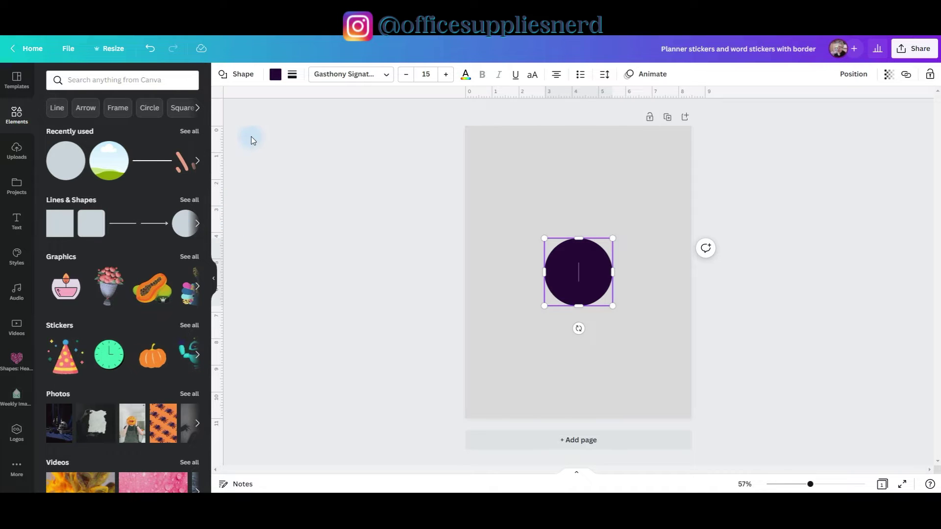
pyautogui.click(274, 79)
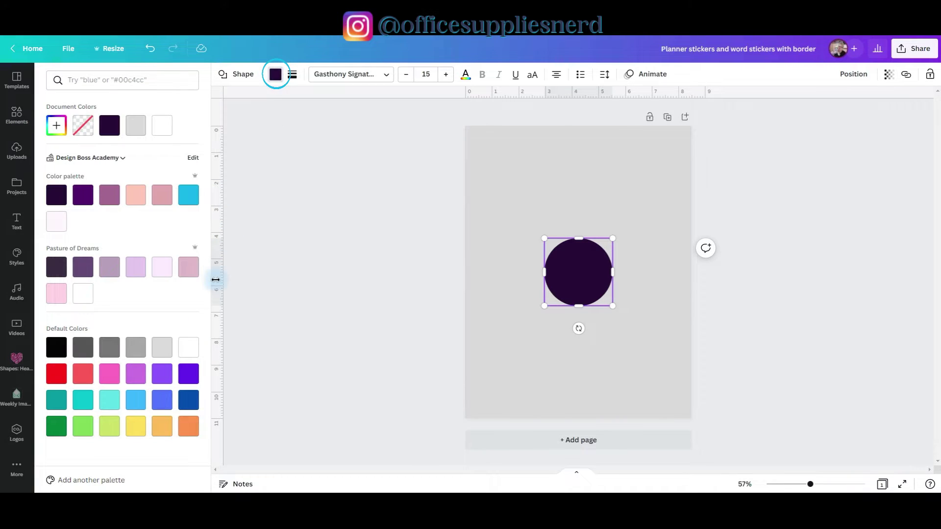
pyautogui.click(189, 345)
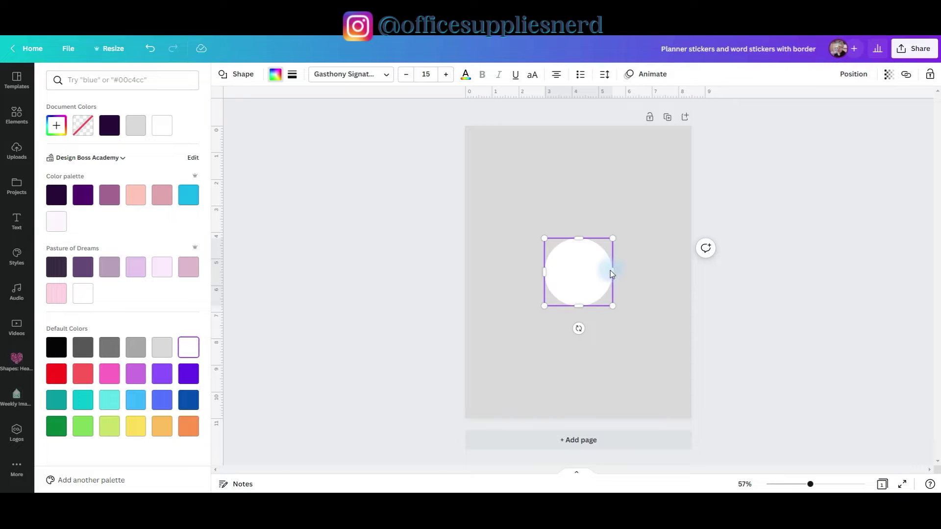
pyautogui.moveTo(612, 238); pyautogui.dragTo(661, 212)
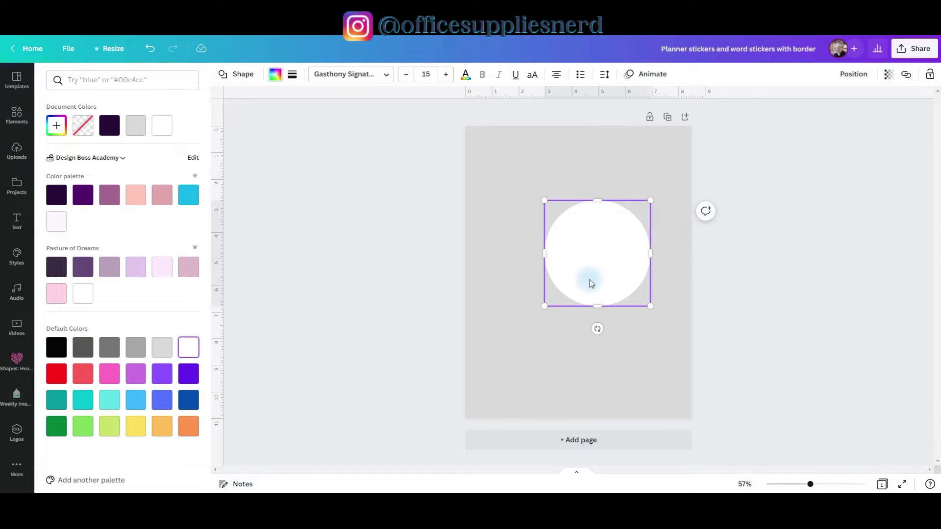
pyautogui.moveTo(542, 304); pyautogui.dragTo(506, 343)
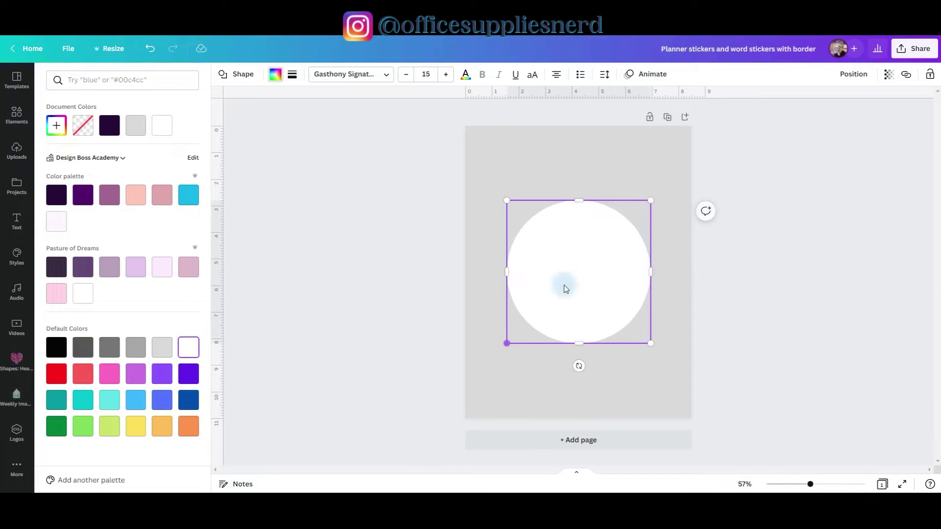
# Step: Add the pink glitter globe from Weekly Images, crop its frame and shrink it
pyautogui.click(16, 398)
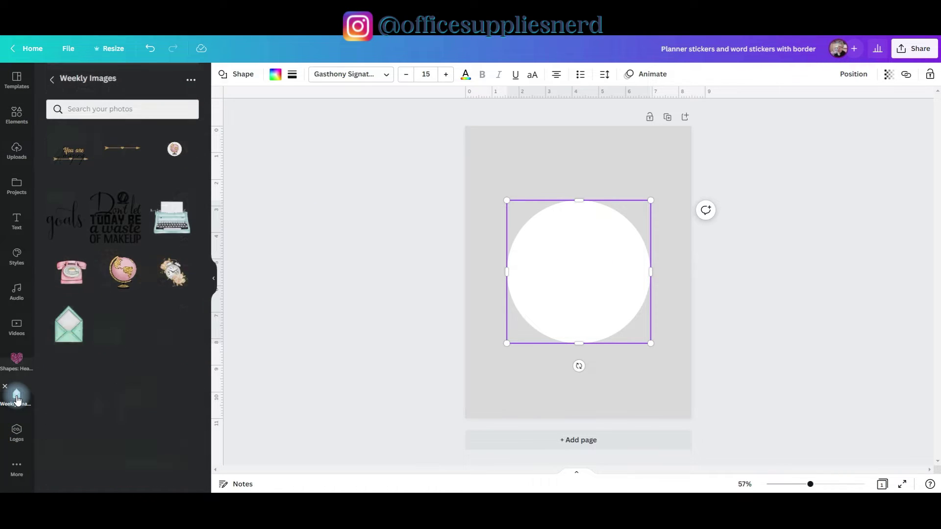
pyautogui.click(123, 271)
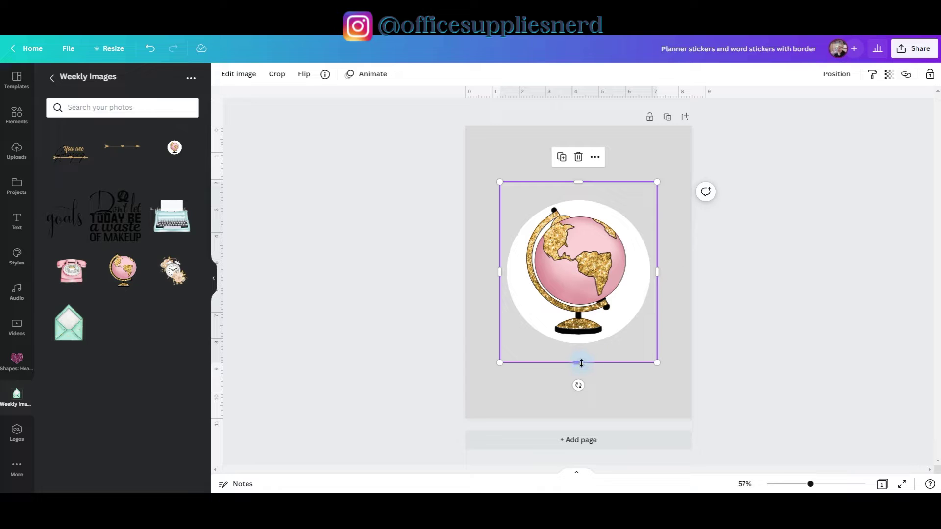
pyautogui.moveTo(580, 363); pyautogui.dragTo(580, 343)
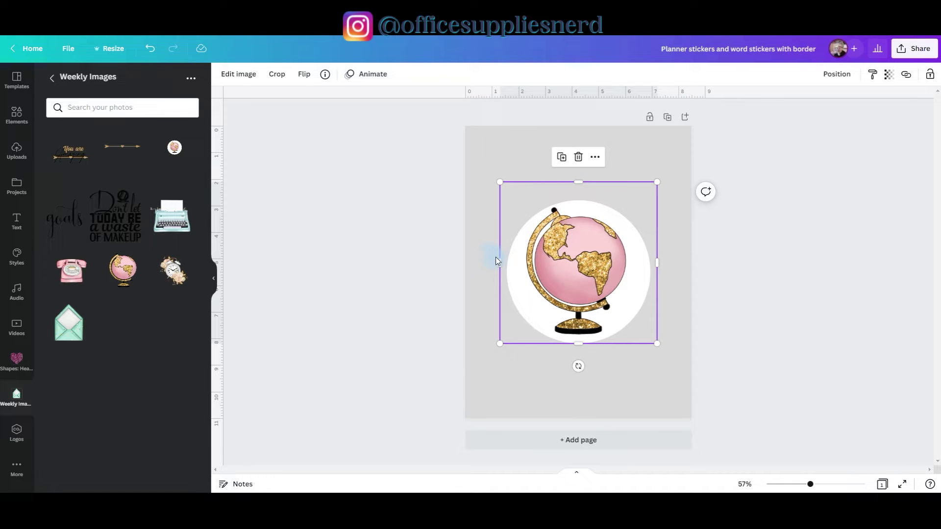
pyautogui.moveTo(500, 258); pyautogui.dragTo(516, 259)
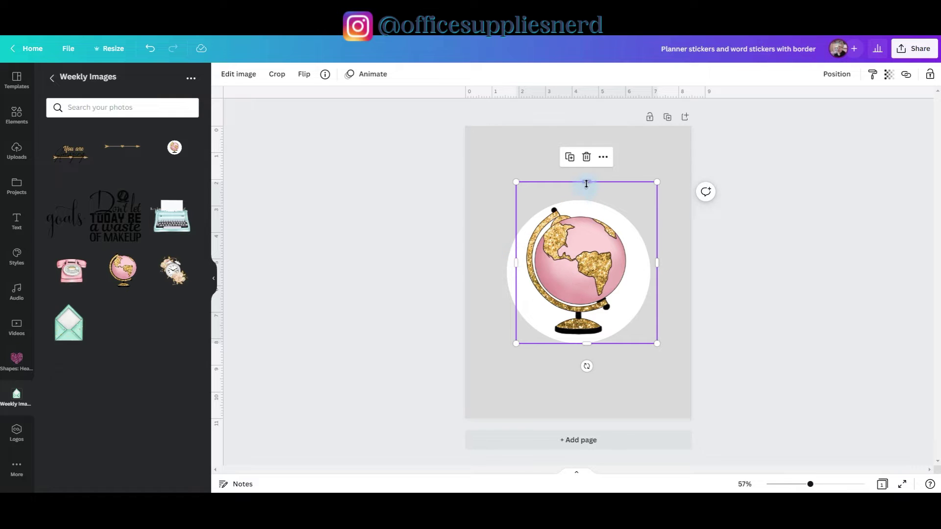
pyautogui.moveTo(586, 183); pyautogui.dragTo(586, 203)
pyautogui.moveTo(657, 203); pyautogui.dragTo(624, 213)
pyautogui.moveTo(595, 247); pyautogui.dragTo(598, 239)
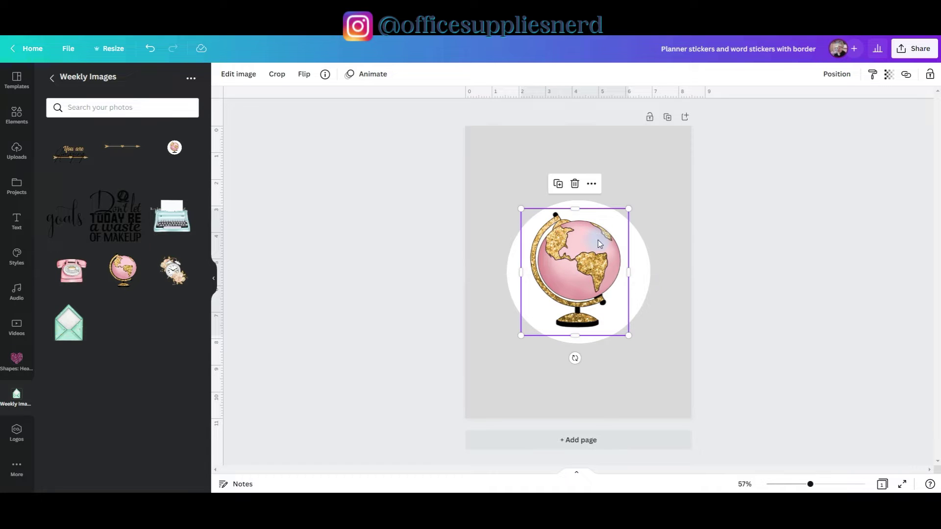
# Step: Centre the globe horizontally and vertically within the white circle
pyautogui.keyDown('shift'); pyautogui.click(647, 300); pyautogui.keyUp('shift')
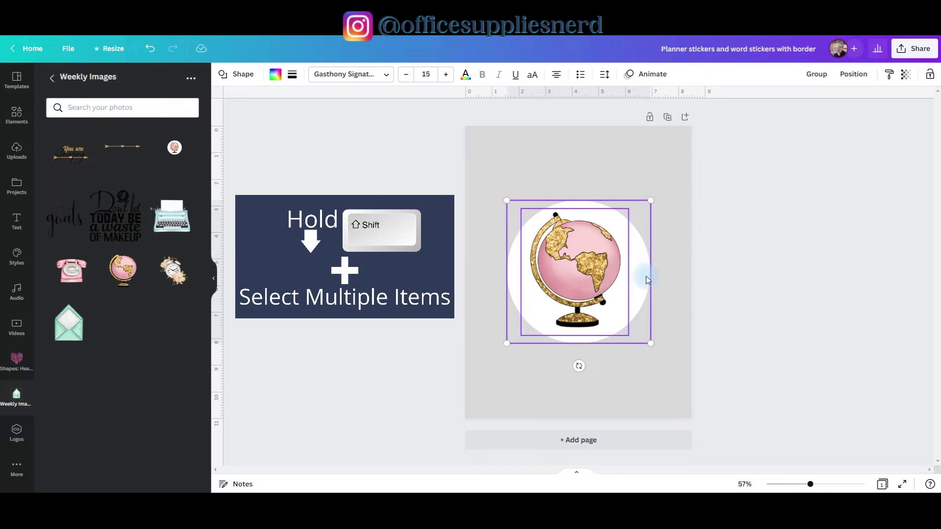
pyautogui.click(849, 82)
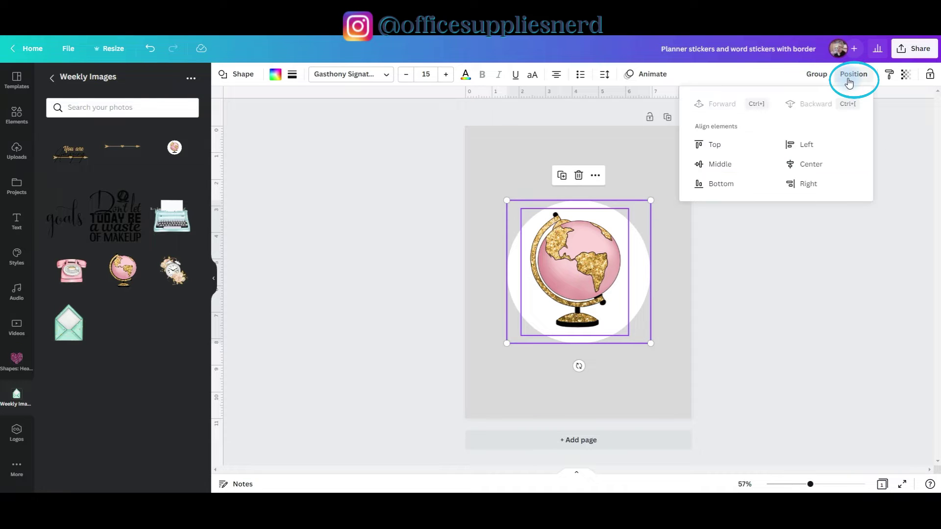
pyautogui.click(808, 169)
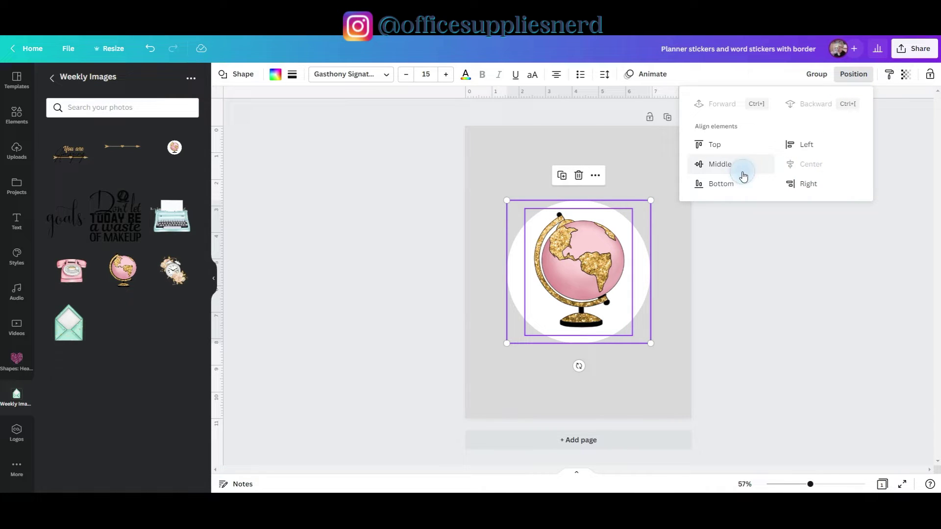
pyautogui.click(743, 175)
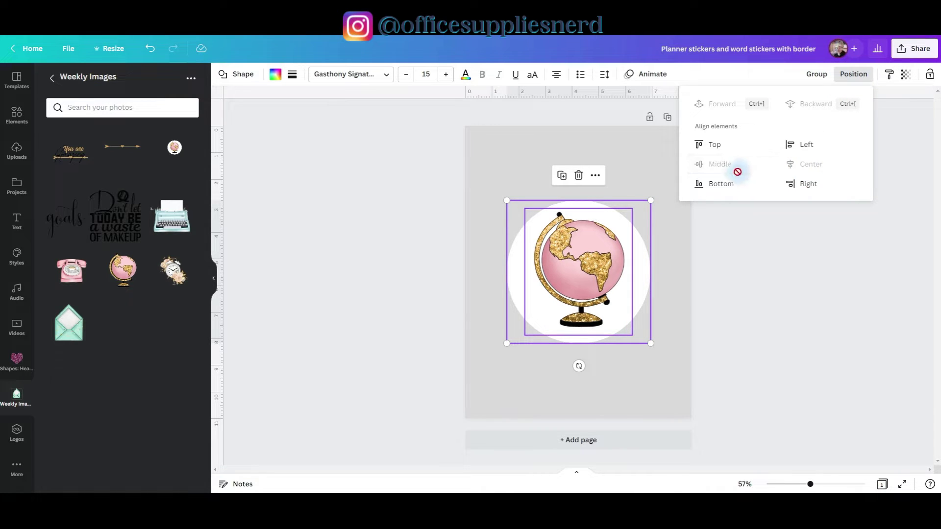
pyautogui.click(668, 274)
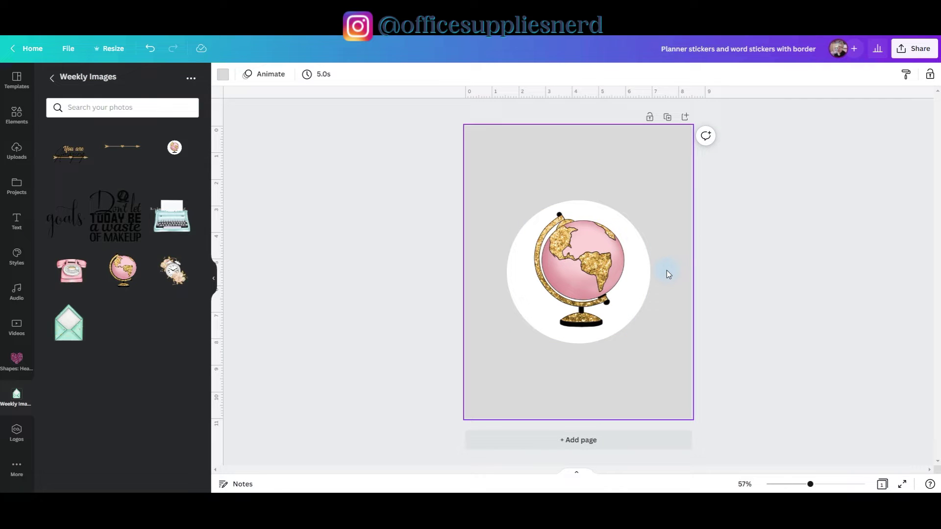
# Step: Download the design as a transparent-background PNG, then select the globe and circle
pyautogui.click(908, 53)
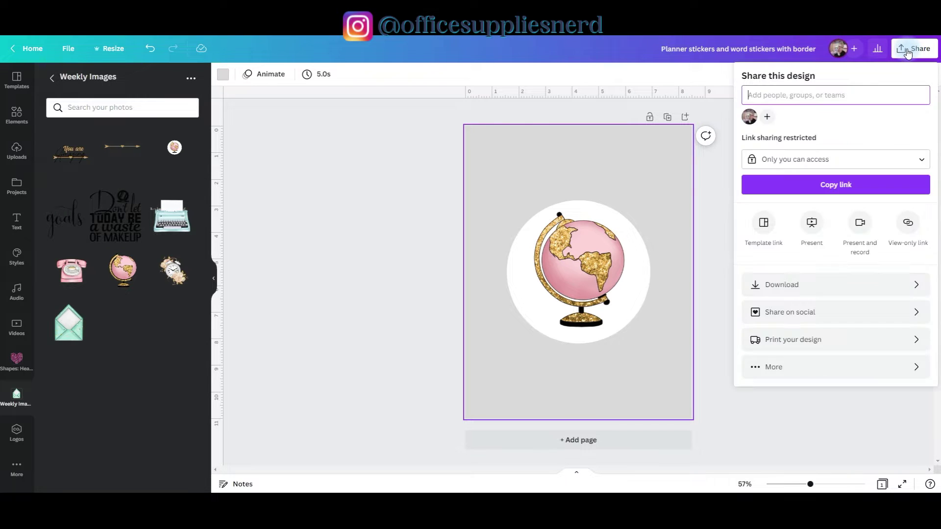
pyautogui.click(787, 284)
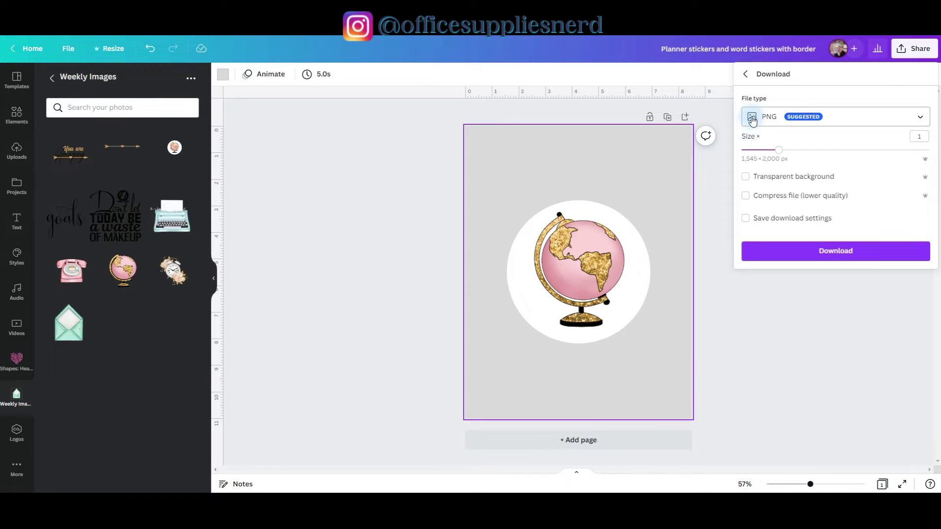
pyautogui.click(746, 178)
pyautogui.click(760, 258)
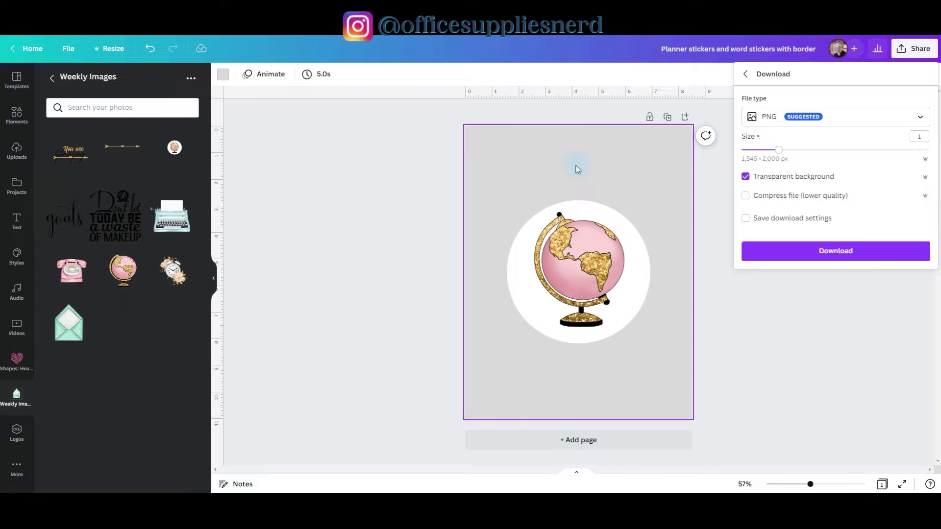
pyautogui.moveTo(575, 165); pyautogui.dragTo(595, 363)
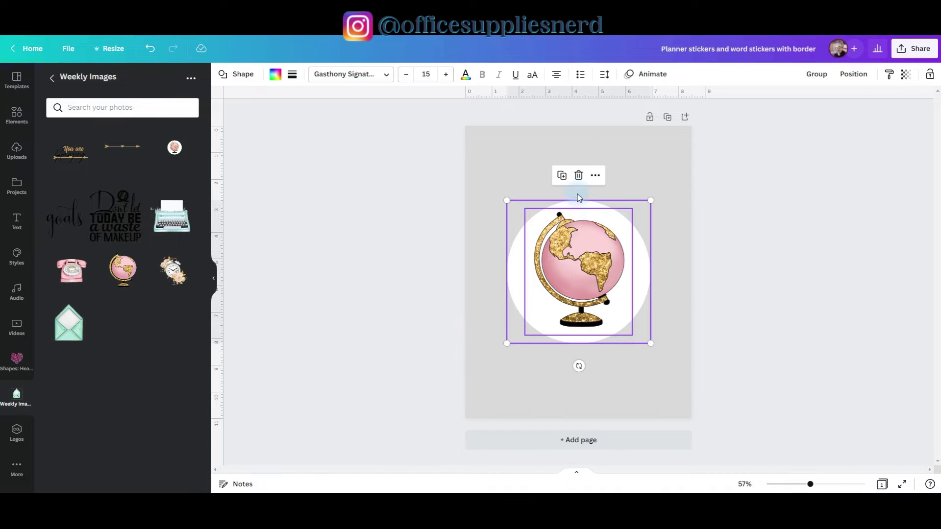
# Step: Delete the globe and circle, add the combined globe-in-circle image, and crop its frame
pyautogui.click(578, 176)
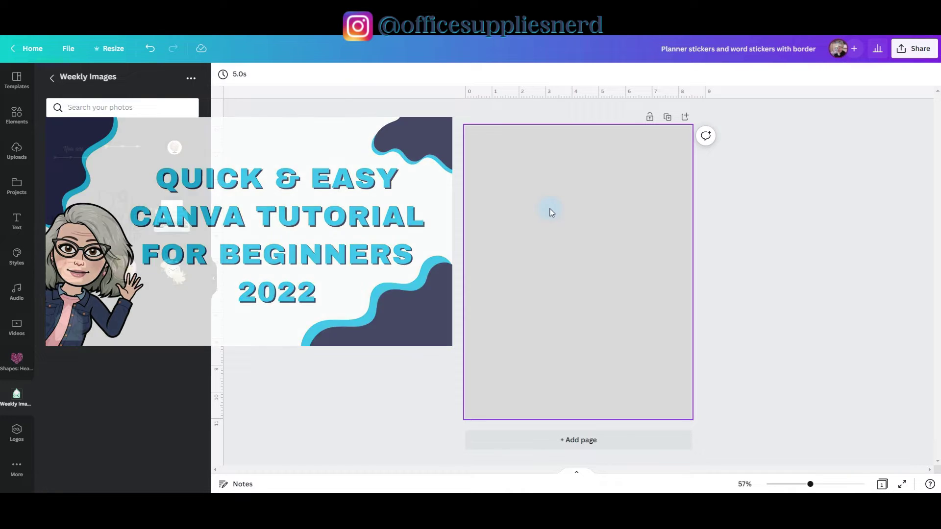
pyautogui.click(174, 149)
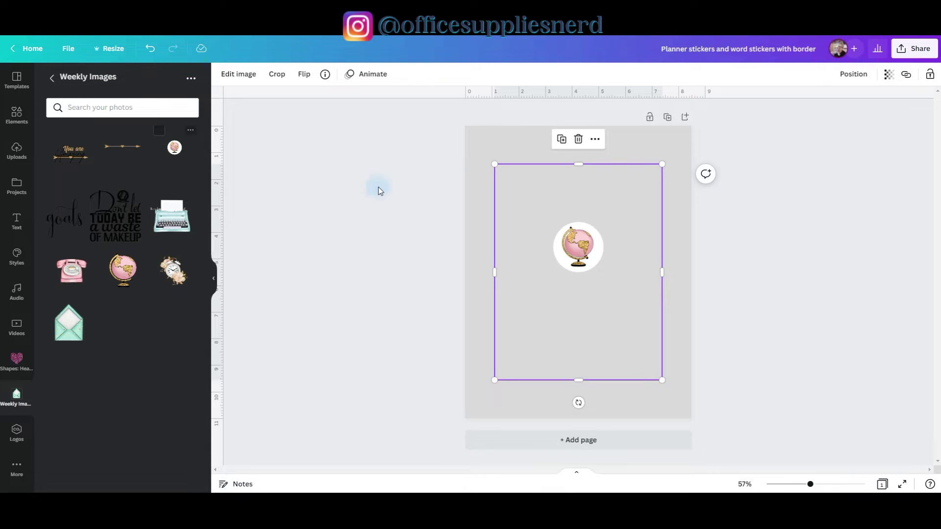
pyautogui.moveTo(578, 389); pyautogui.dragTo(592, 312)
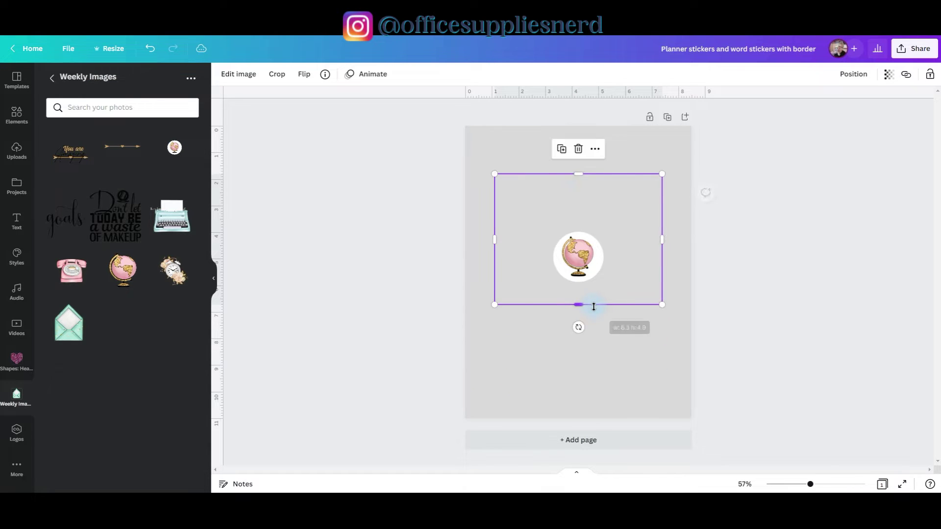
pyautogui.moveTo(582, 173); pyautogui.dragTo(580, 210)
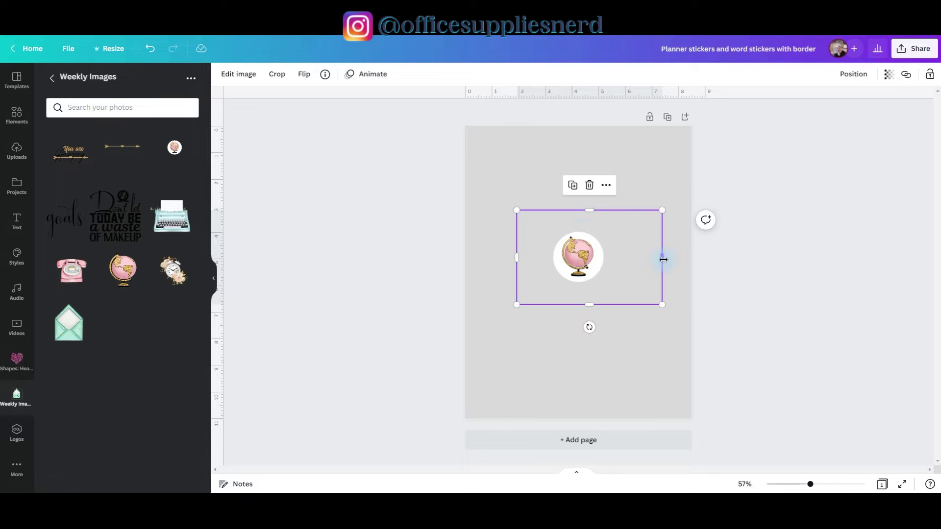
pyautogui.moveTo(663, 257); pyautogui.dragTo(628, 264)
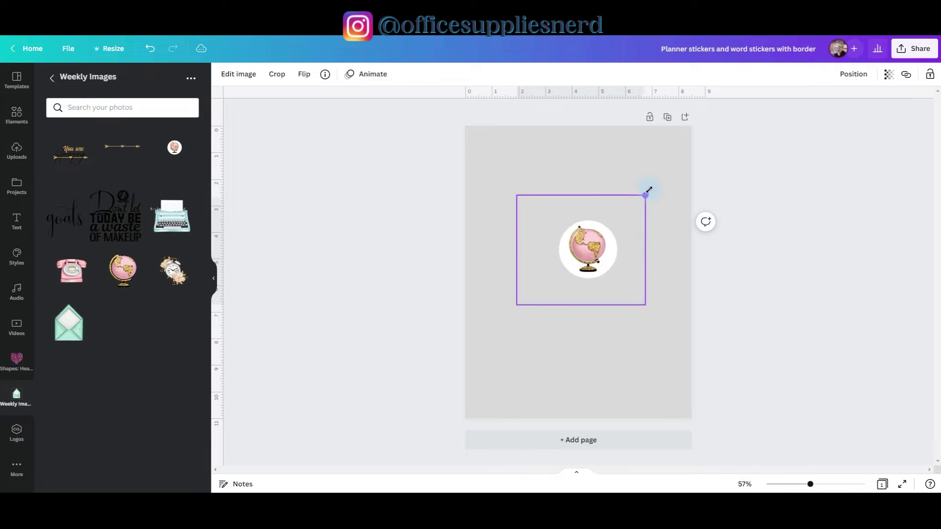
# Step: Enlarge the globe-in-circle image on the page
pyautogui.moveTo(649, 190); pyautogui.dragTo(669, 175)
pyautogui.moveTo(517, 306); pyautogui.dragTo(474, 339)
pyautogui.moveTo(667, 341); pyautogui.dragTo(679, 353)
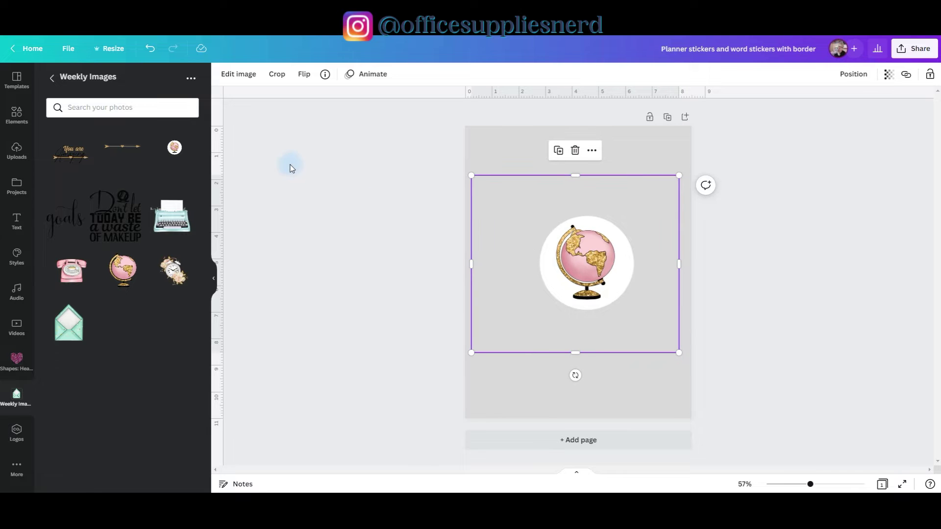
pyautogui.click(239, 76)
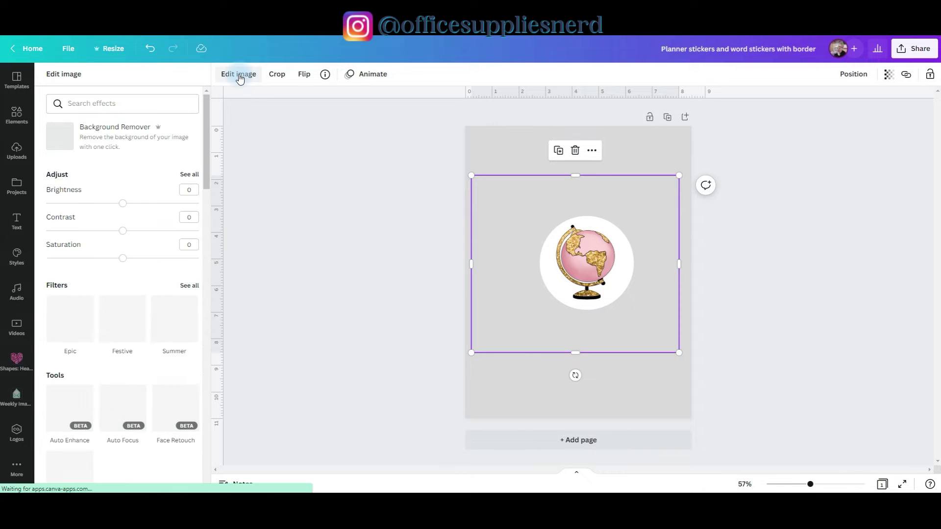
# Step: Give the globe a black Glow outline with size 13, transparency 100, blur 0
pyautogui.scroll(-8, 158, 204)
pyautogui.scroll(-2, 158, 202)
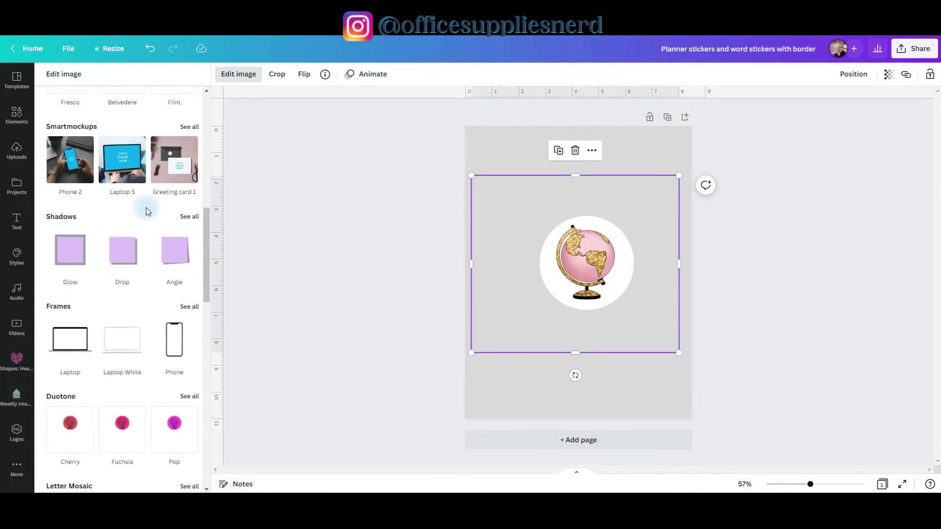
pyautogui.click(71, 256)
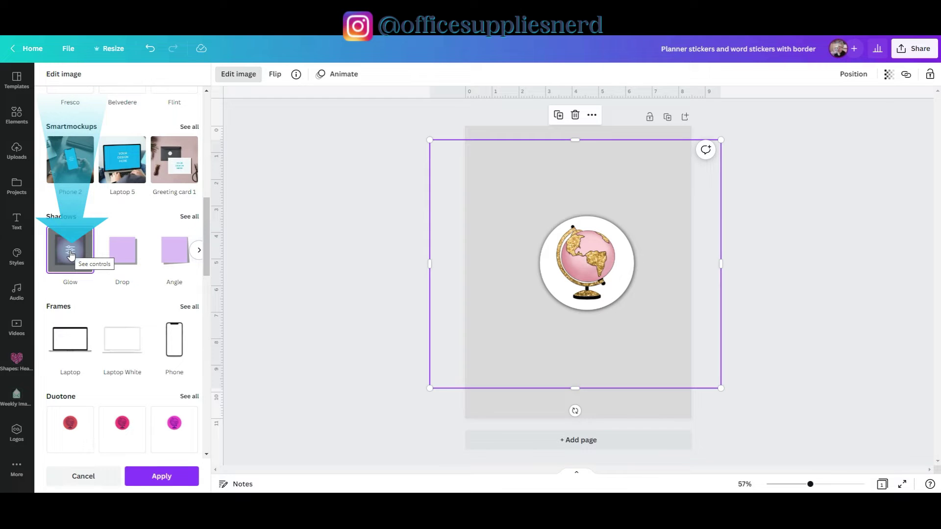
pyautogui.click(70, 252)
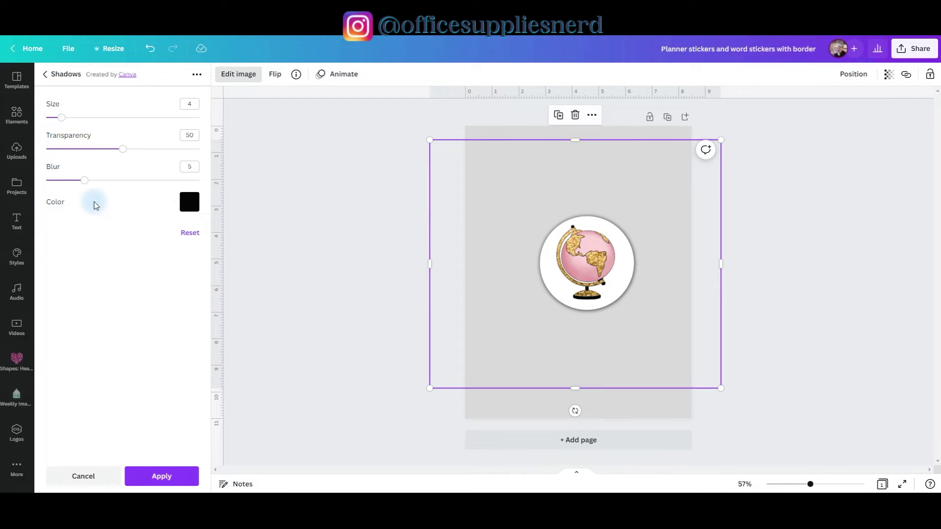
pyautogui.moveTo(62, 119); pyautogui.dragTo(96, 118)
pyautogui.moveTo(125, 152); pyautogui.dragTo(265, 152)
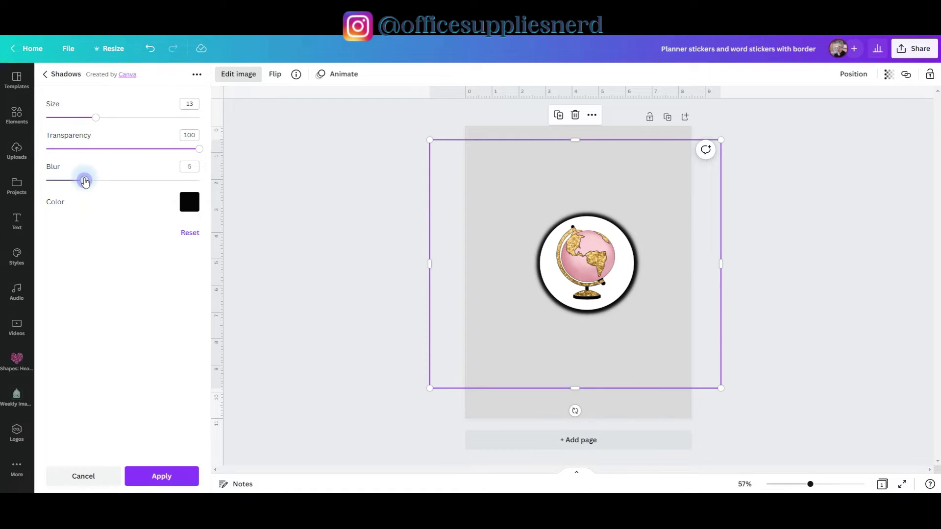
pyautogui.moveTo(85, 181); pyautogui.dragTo(44, 182)
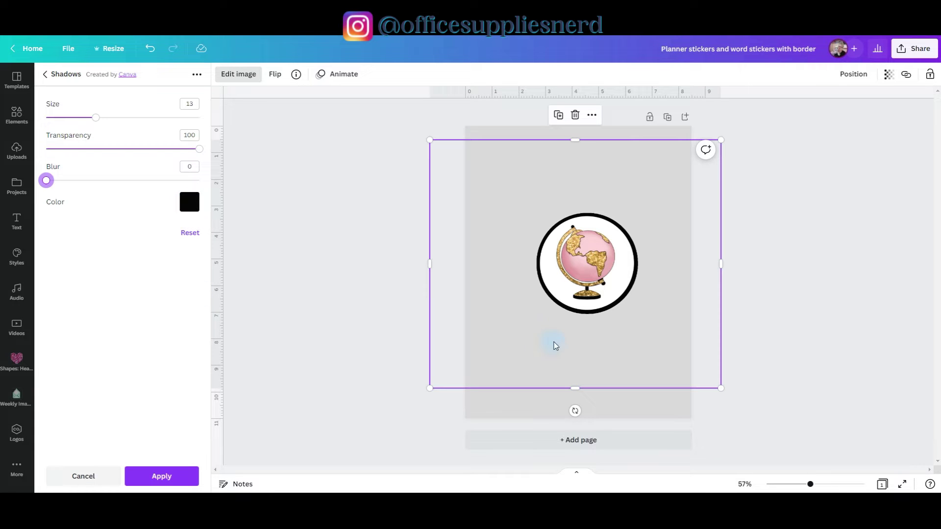
pyautogui.click(171, 477)
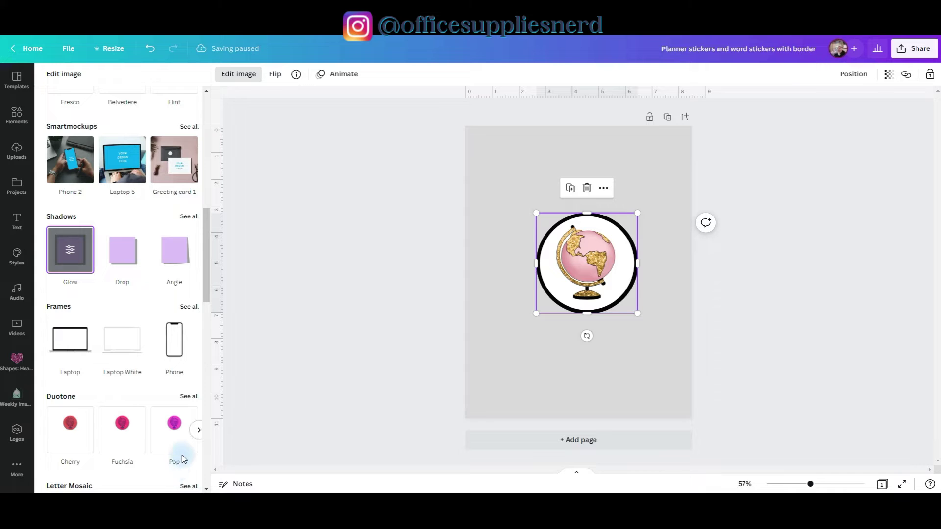
# Step: Shrink the globe sticker to 1.6 × 1.6 and move it to the top-left corner
pyautogui.moveTo(637, 313); pyautogui.dragTo(579, 258)
pyautogui.moveTo(557, 234); pyautogui.dragTo(512, 165)
pyautogui.click(626, 251)
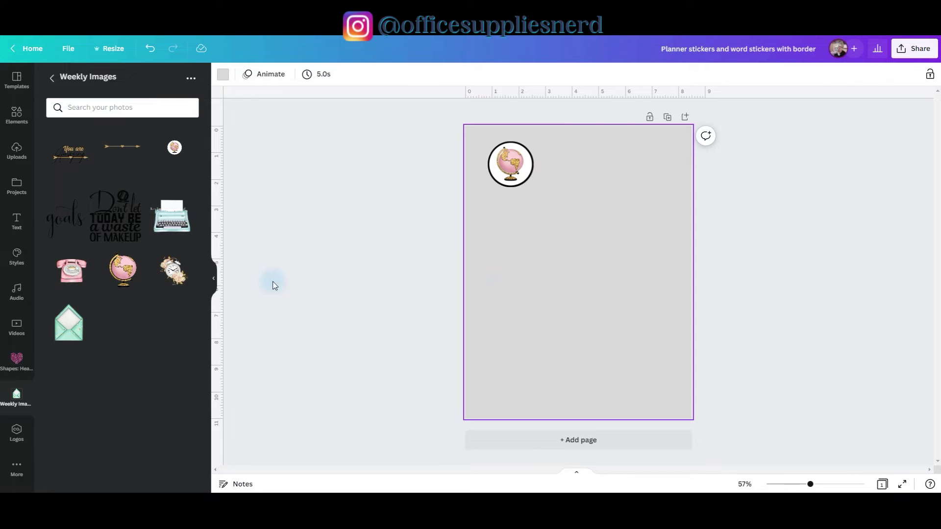
# Step: Add the floral alarm clock with a Glow shadow: size 23, transparency 100, blur 0
pyautogui.moveTo(167, 278); pyautogui.dragTo(399, 334)
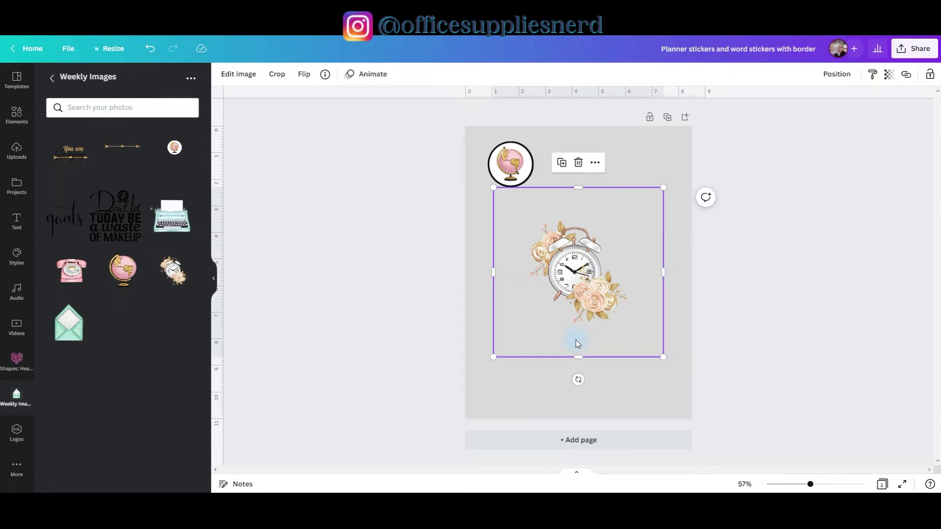
pyautogui.moveTo(577, 343); pyautogui.dragTo(582, 356)
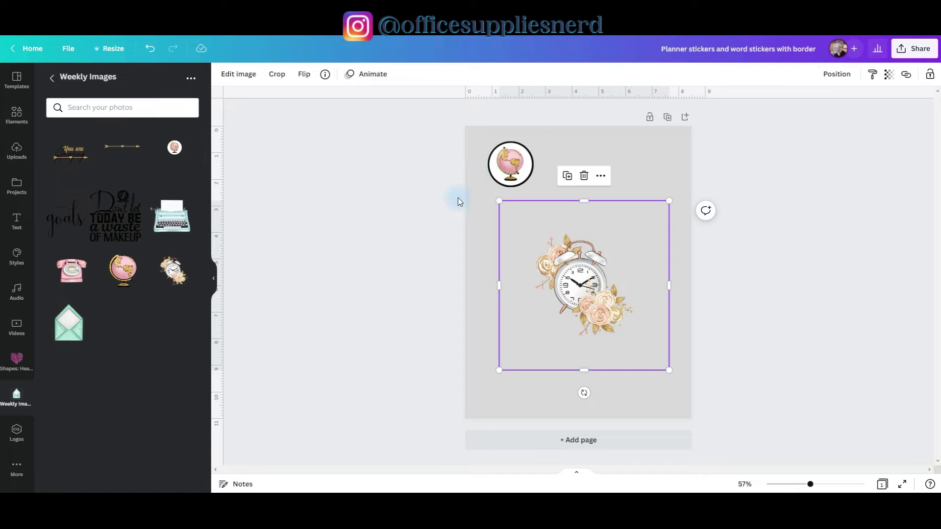
pyautogui.click(238, 74)
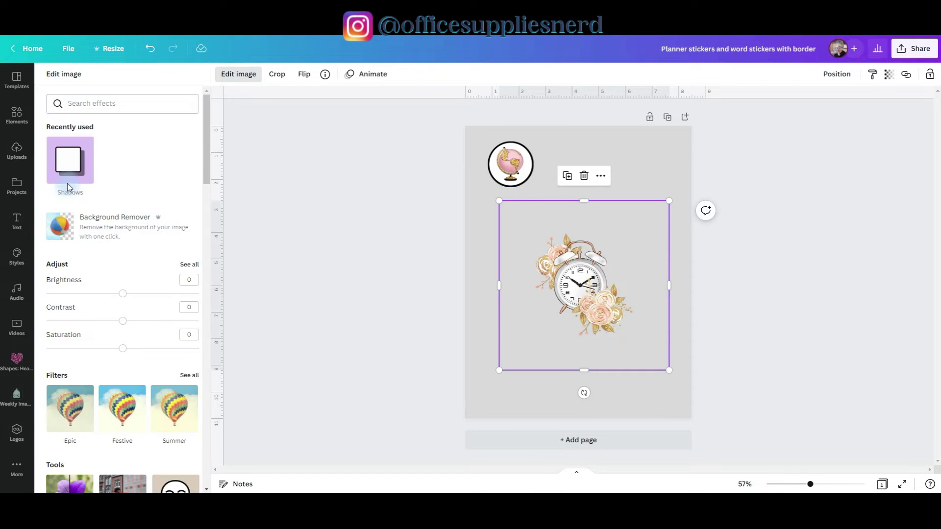
pyautogui.click(65, 162)
pyautogui.click(123, 123)
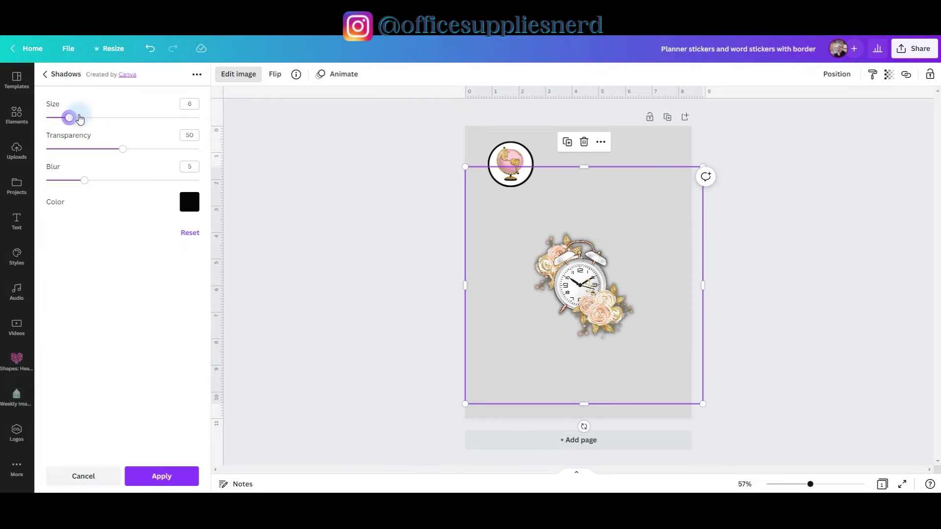
pyautogui.moveTo(73, 117); pyautogui.dragTo(123, 118)
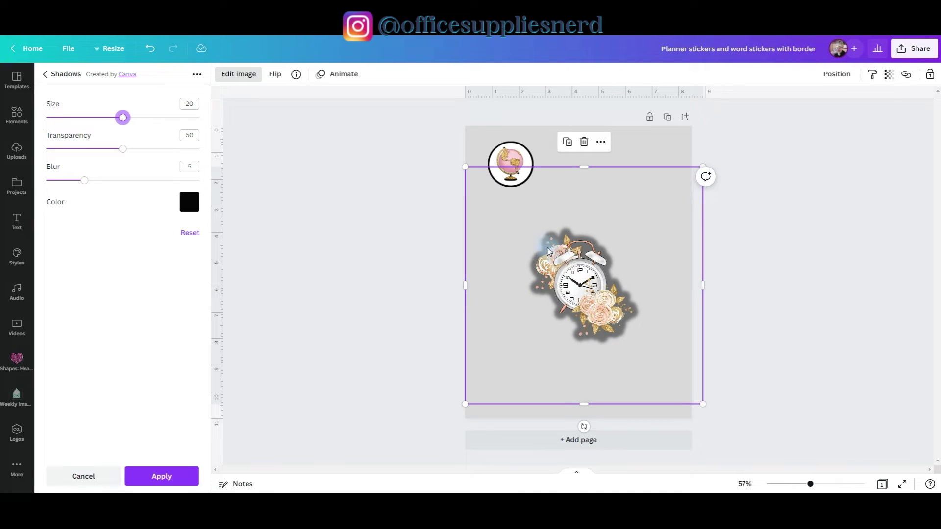
pyautogui.moveTo(122, 118); pyautogui.dragTo(136, 122)
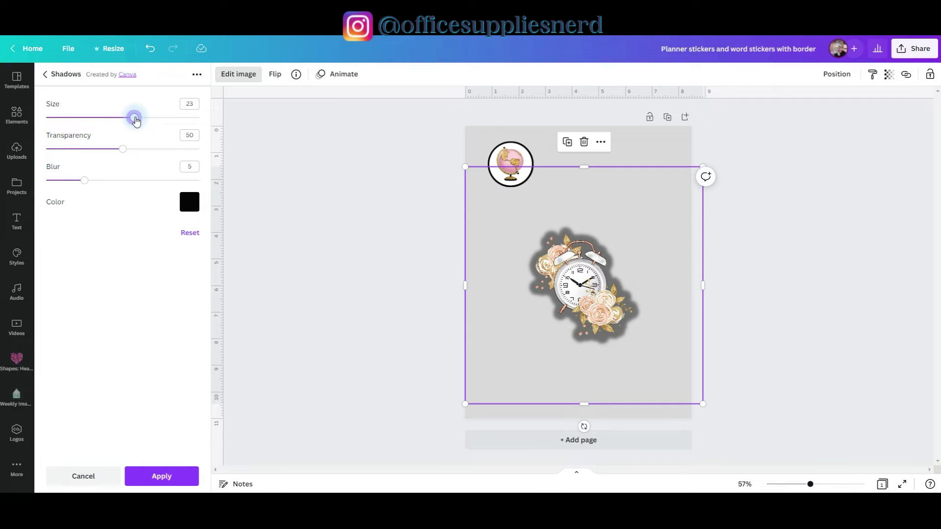
pyautogui.moveTo(122, 148); pyautogui.dragTo(216, 155)
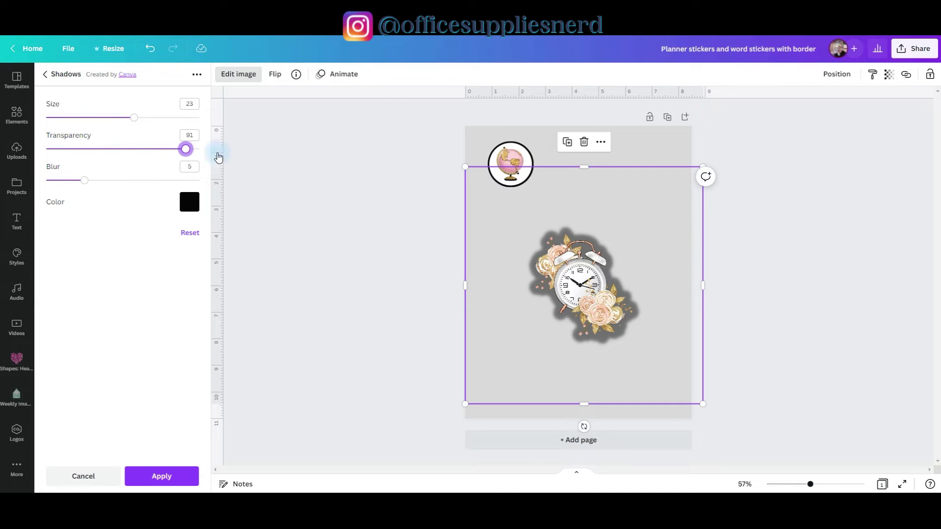
pyautogui.moveTo(85, 181); pyautogui.dragTo(30, 204)
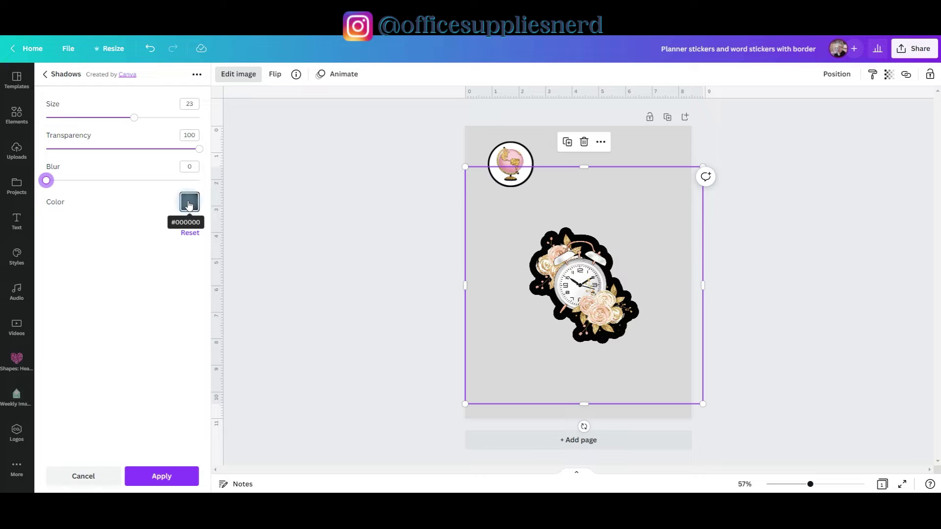
# Step: Make the clock's outline white, then shrink it and place it beside the globe
pyautogui.click(190, 202)
pyautogui.scroll(-1, 216, 325)
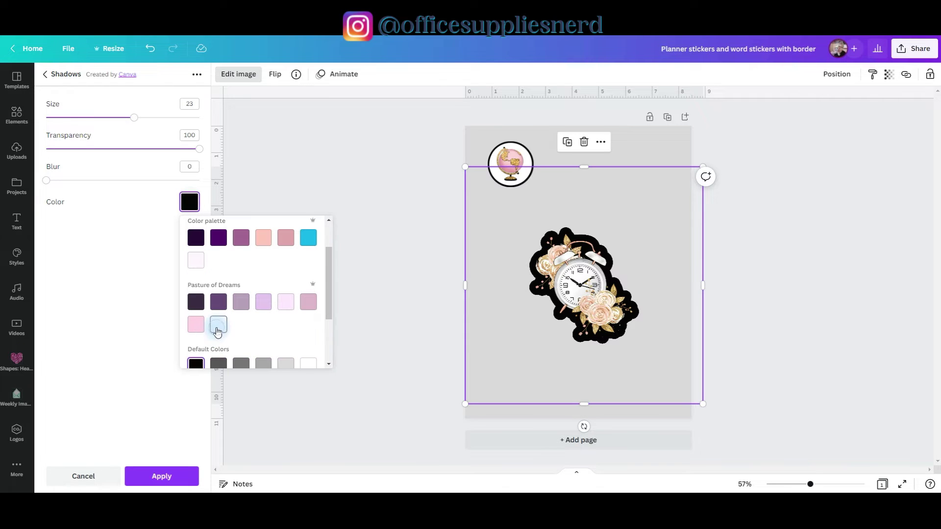
pyautogui.click(218, 324)
pyautogui.click(167, 480)
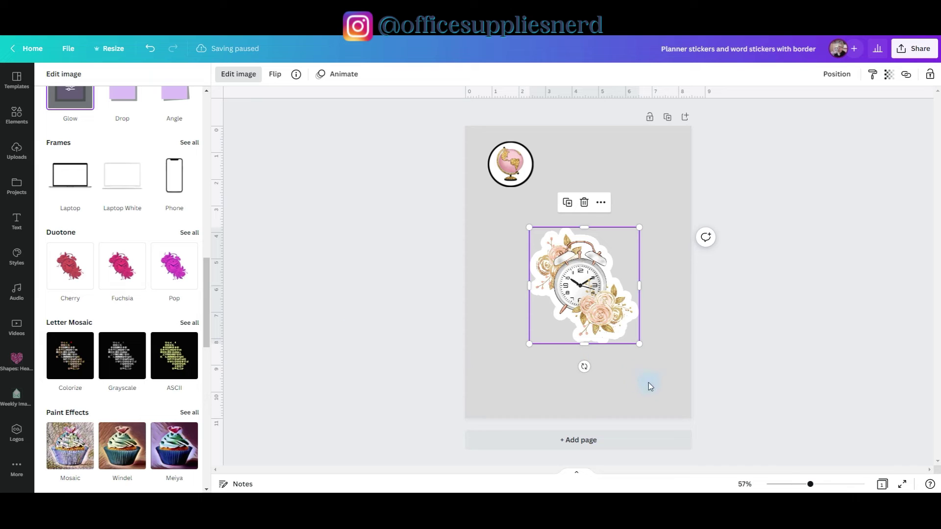
pyautogui.moveTo(639, 344); pyautogui.dragTo(549, 176)
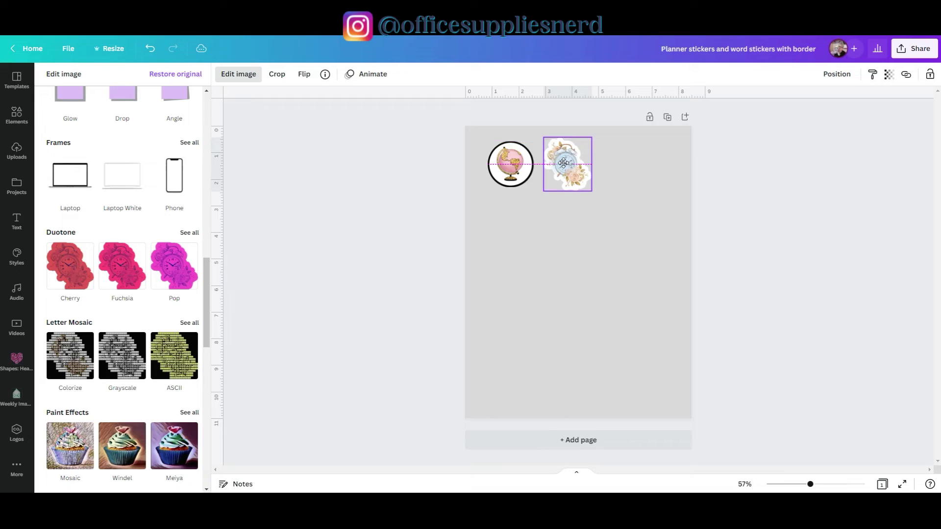
pyautogui.click(625, 258)
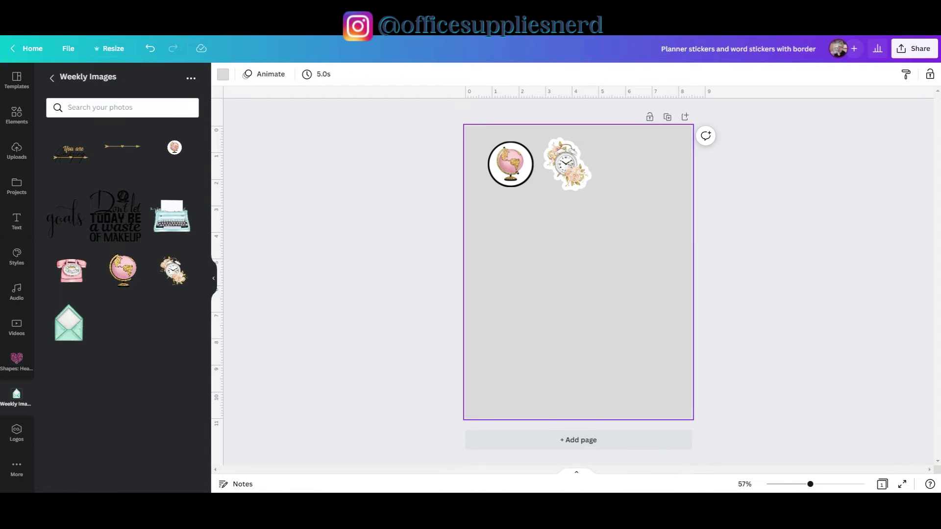
# Step: Add a second page with a white background
pyautogui.click(577, 444)
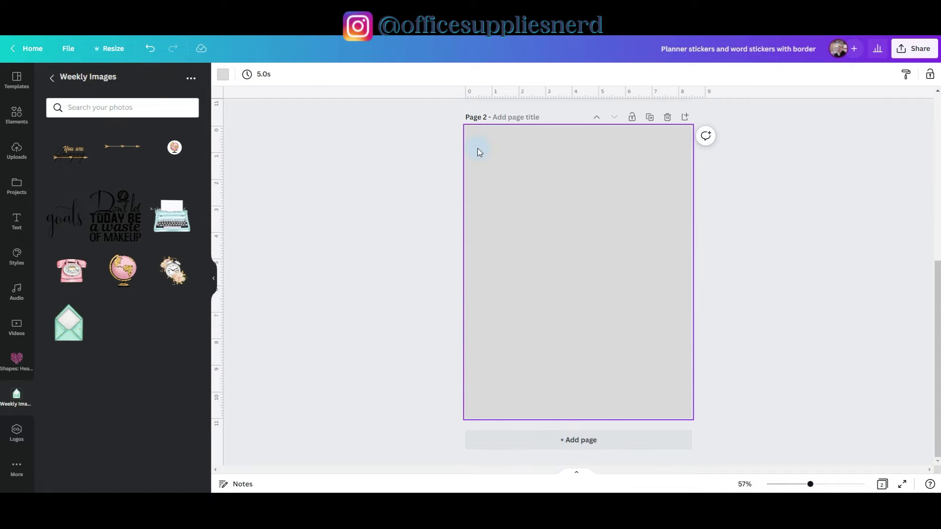
pyautogui.click(390, 231)
pyautogui.click(83, 293)
# Step: Add a 'You are' heading in gold Montana Rough Regular at size 113
pyautogui.click(16, 223)
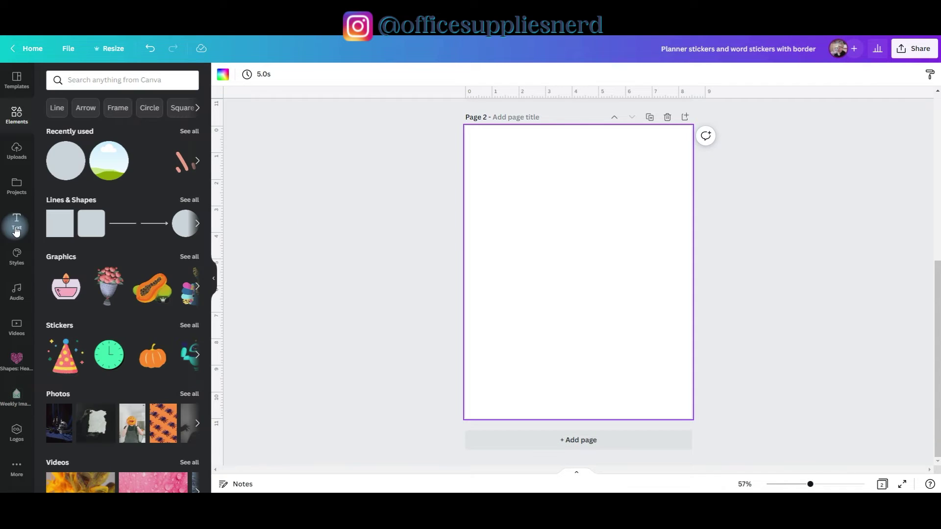
pyautogui.click(122, 154)
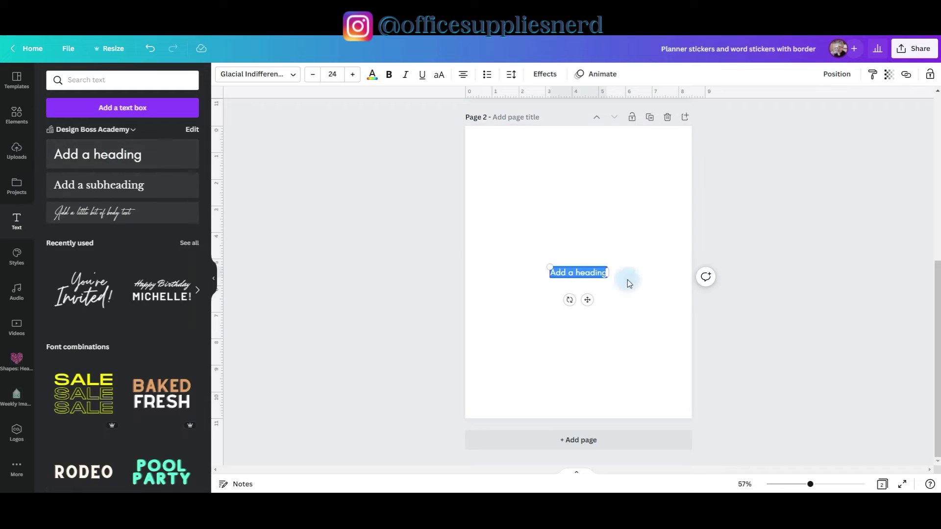
pyautogui.moveTo(611, 267); pyautogui.dragTo(636, 245)
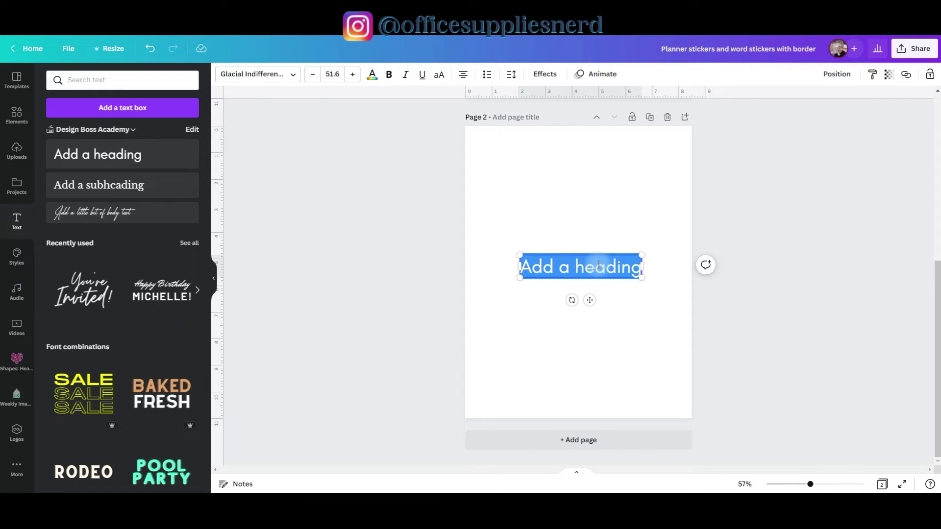
pyautogui.write('You are')
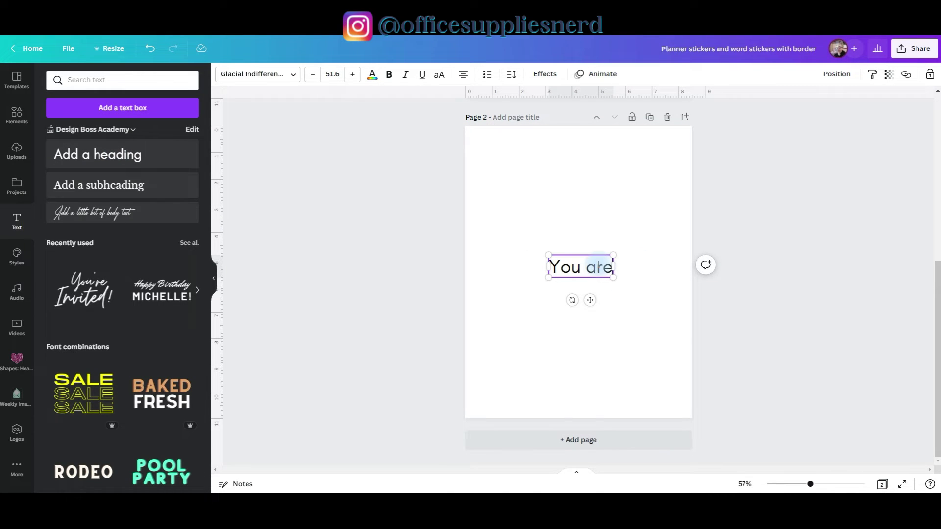
pyautogui.click(293, 78)
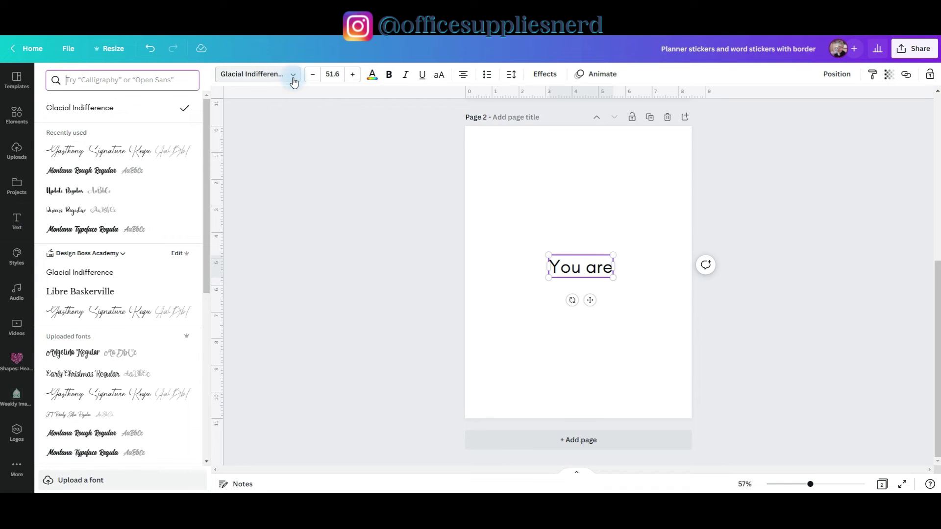
pyautogui.click(116, 171)
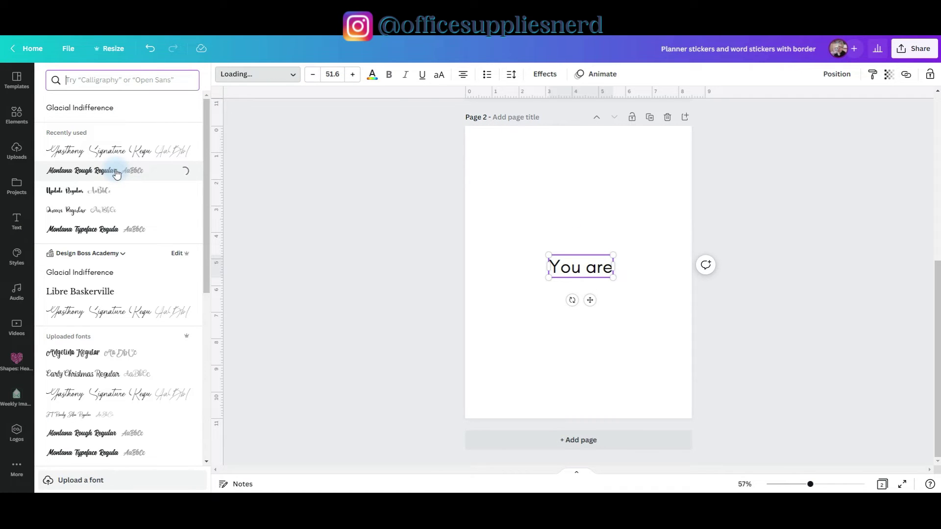
pyautogui.click(373, 76)
pyautogui.click(162, 351)
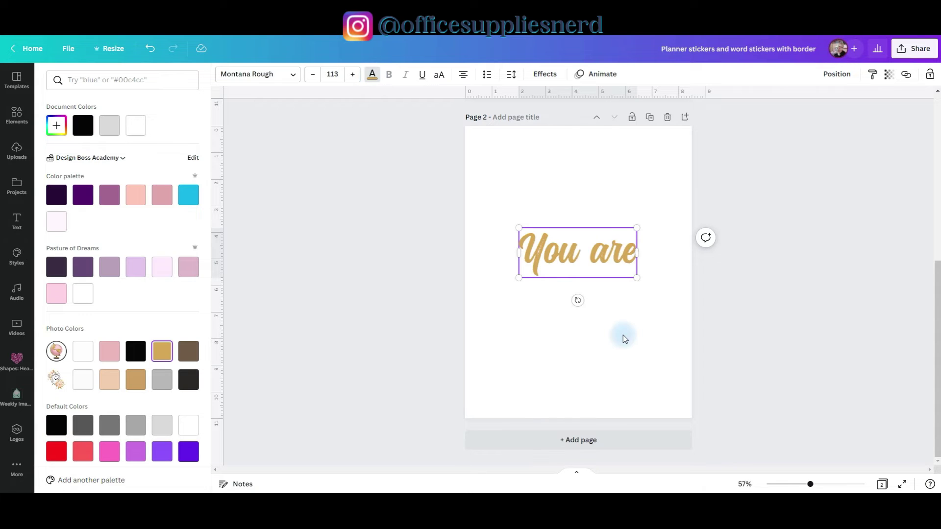
pyautogui.click(16, 220)
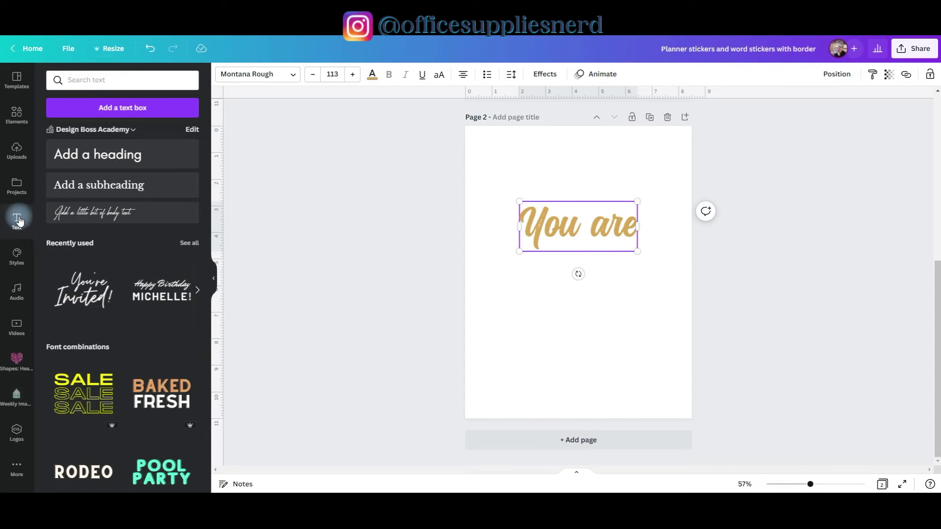
# Step: Add an 'Amazing!' heading in Gasthony Signature script
pyautogui.click(146, 160)
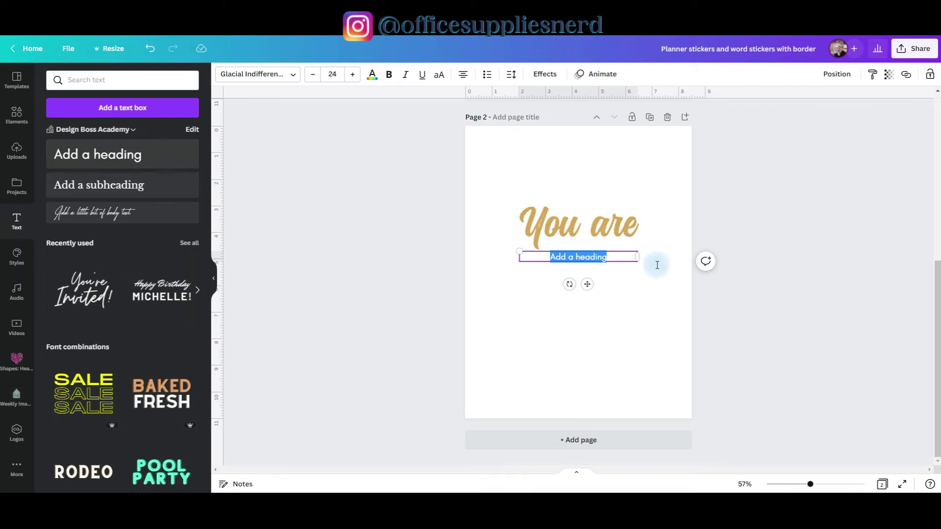
pyautogui.write('A')
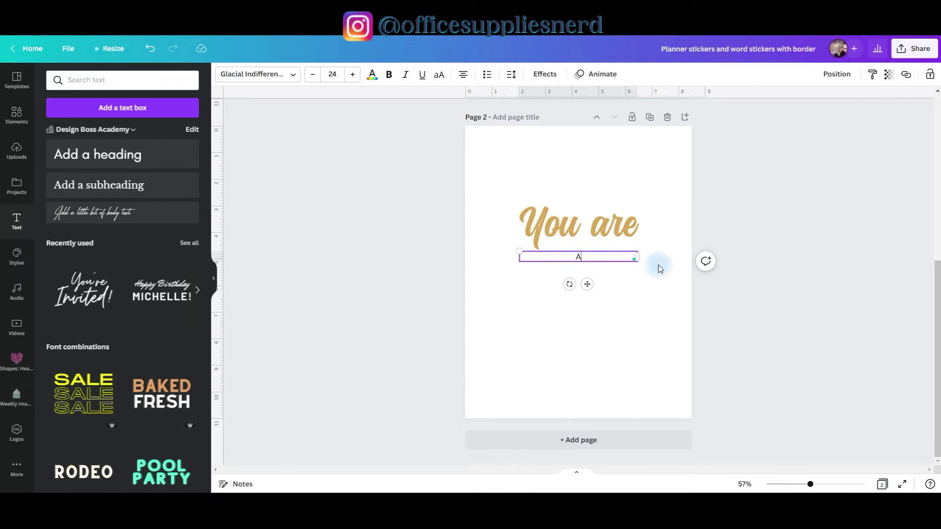
pyautogui.write('mazing!')
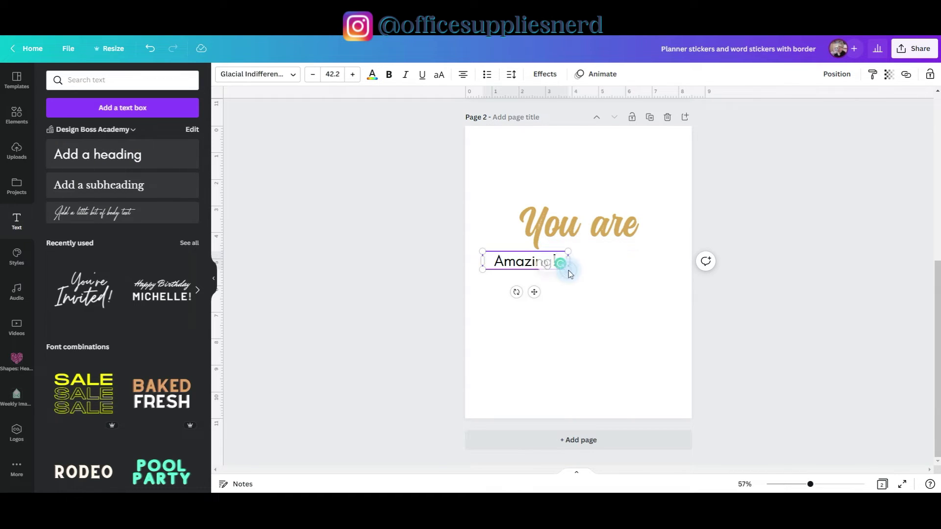
pyautogui.moveTo(568, 271); pyautogui.dragTo(615, 281)
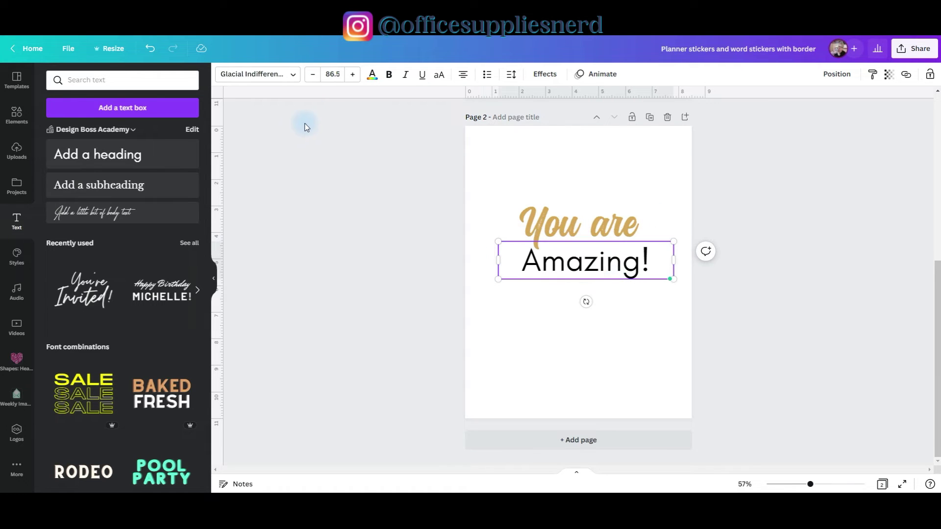
pyautogui.click(292, 74)
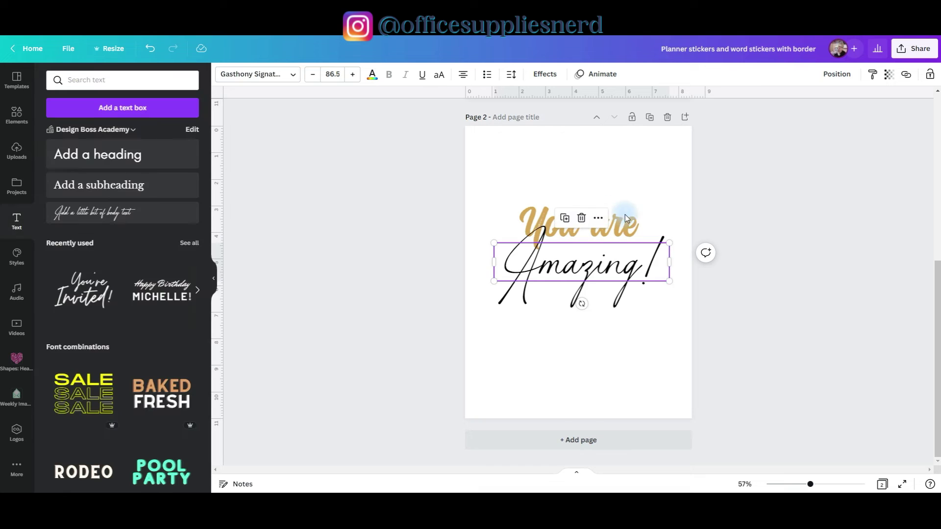
# Step: Resize 'Amazing!' to size 97 and position it overlapping beneath 'You are'
pyautogui.moveTo(612, 259)
pyautogui.mouseDown()
pyautogui.moveTo(614, 296)
pyautogui.moveTo(626, 286)
pyautogui.moveTo(624, 270)
pyautogui.moveTo(674, 244)
pyautogui.mouseUp()
pyautogui.click(625, 221)
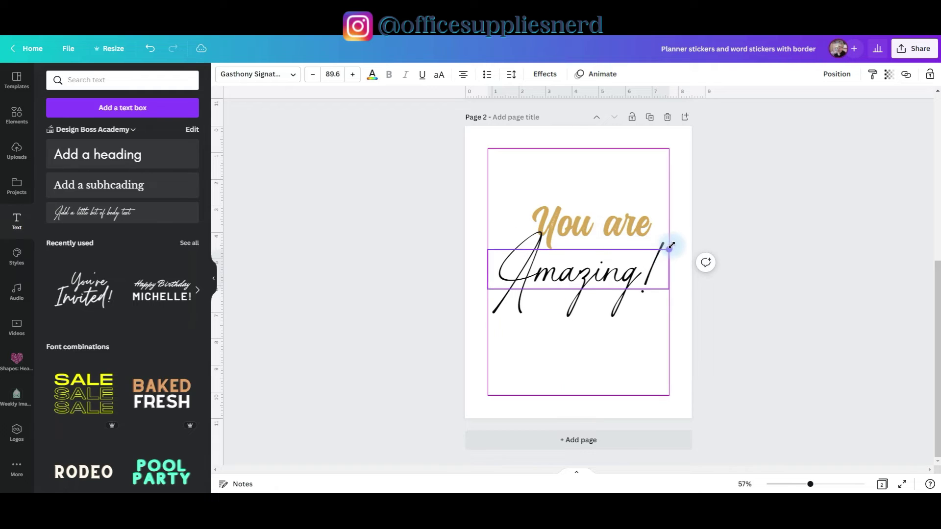
pyautogui.moveTo(581, 274); pyautogui.dragTo(568, 260)
pyautogui.moveTo(471, 226); pyautogui.dragTo(471, 226)
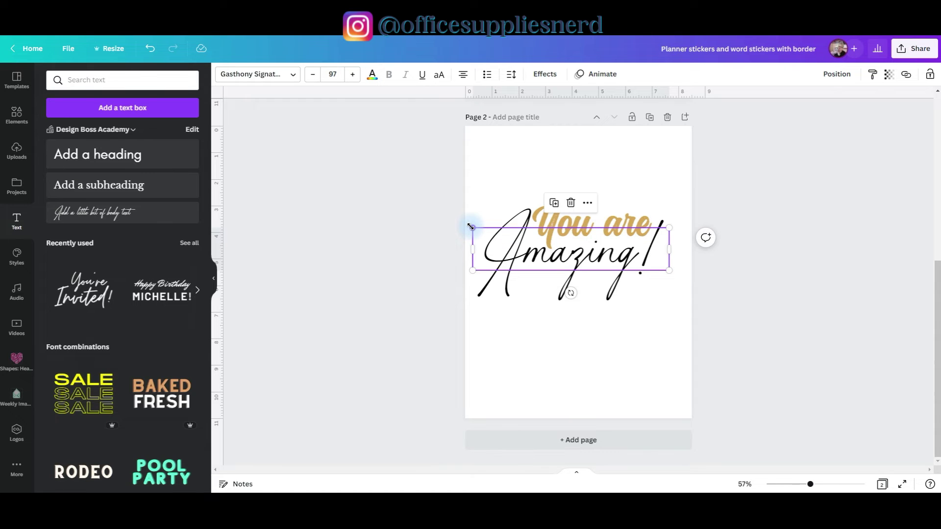
pyautogui.click(571, 166)
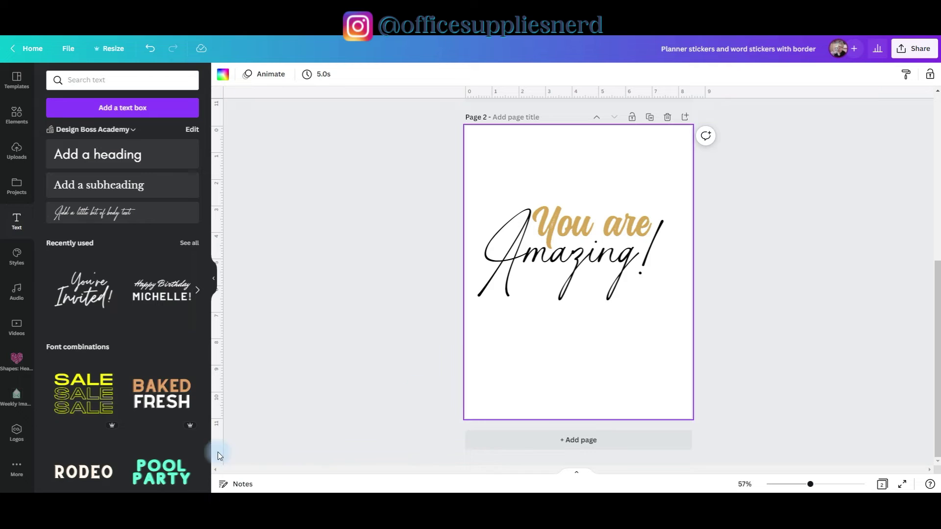
pyautogui.click(16, 401)
# Step: Add the gold arrow below the words and crop its empty space
pyautogui.click(121, 151)
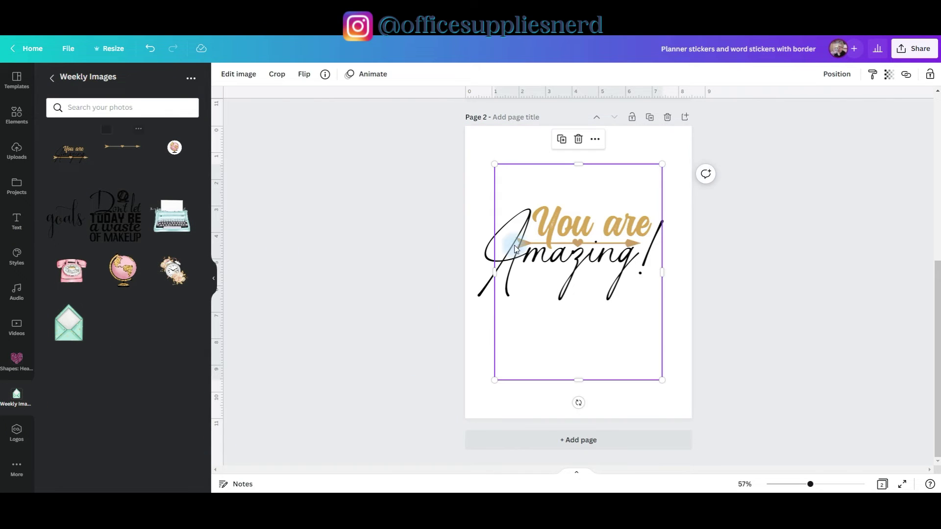
pyautogui.moveTo(594, 309); pyautogui.dragTo(594, 349)
pyautogui.moveTo(580, 419); pyautogui.dragTo(580, 309)
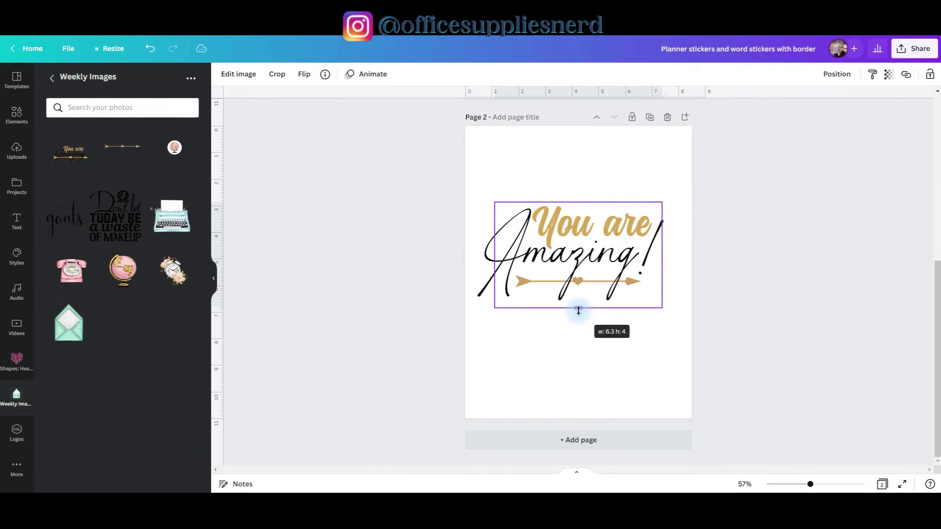
pyautogui.moveTo(577, 201); pyautogui.dragTo(580, 277)
# Step: Send 'Amazing!' to the back and stretch the arrow wider beneath it
pyautogui.rightClick(574, 253)
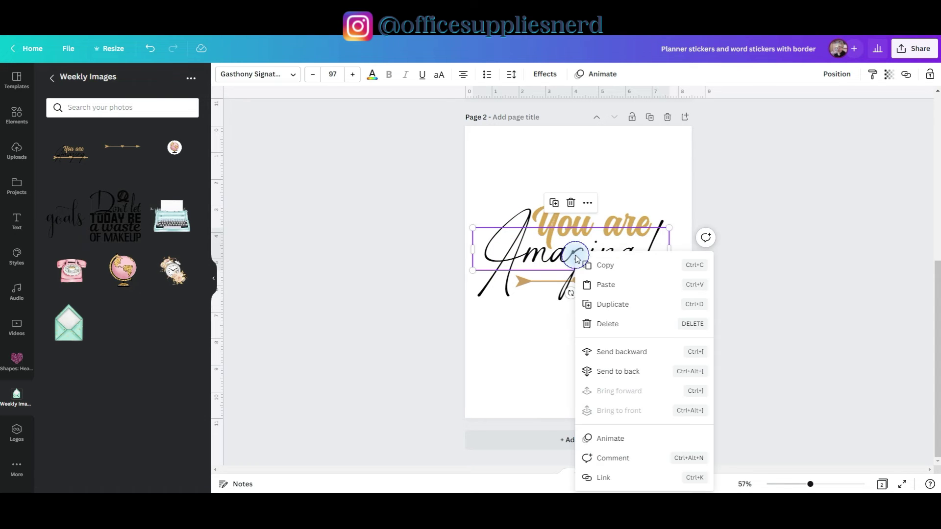
pyautogui.click(602, 352)
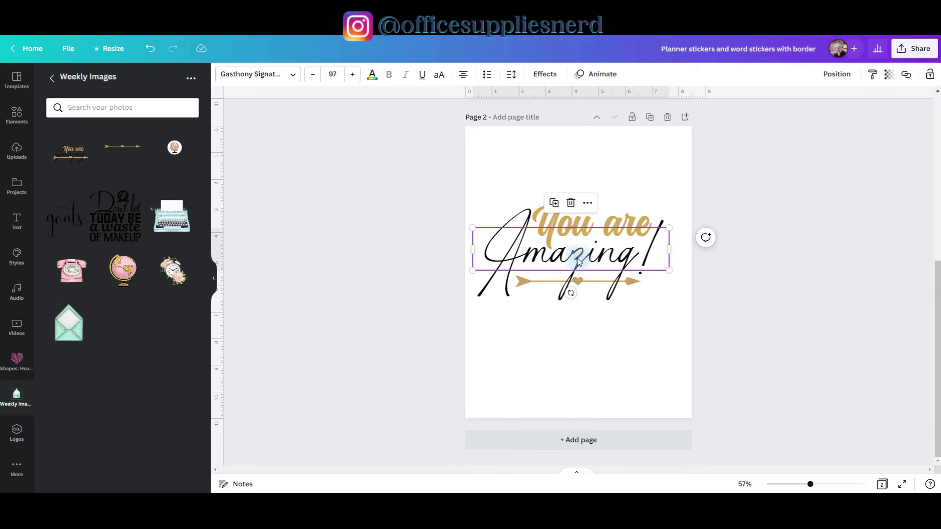
pyautogui.rightClick(578, 254)
pyautogui.click(604, 371)
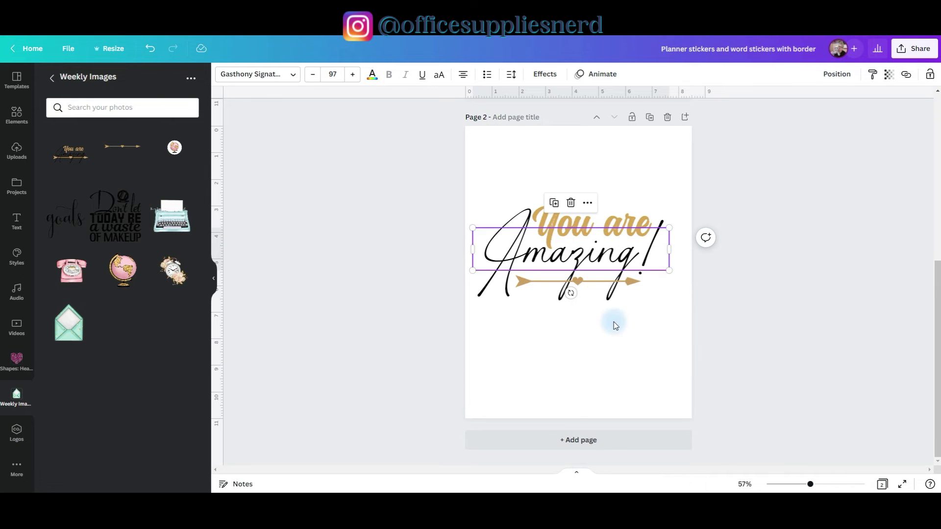
pyautogui.click(585, 283)
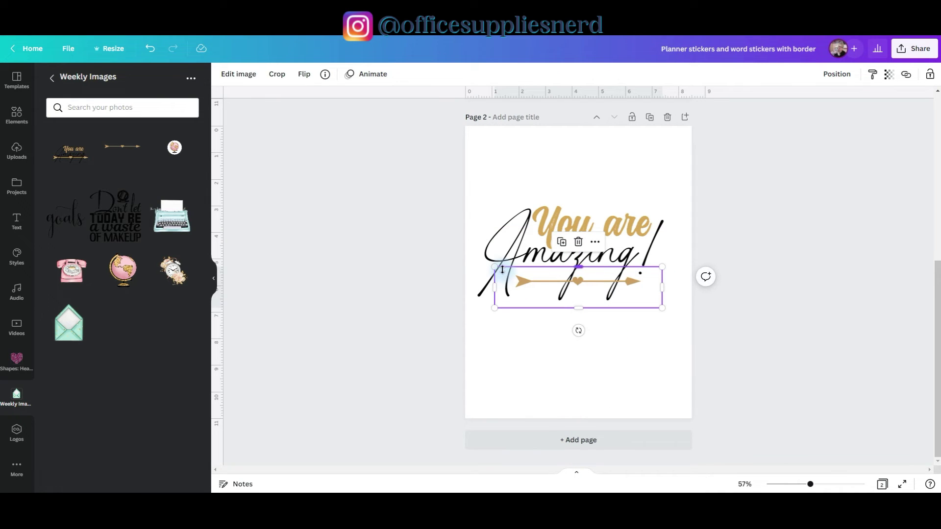
pyautogui.moveTo(495, 267); pyautogui.dragTo(445, 255)
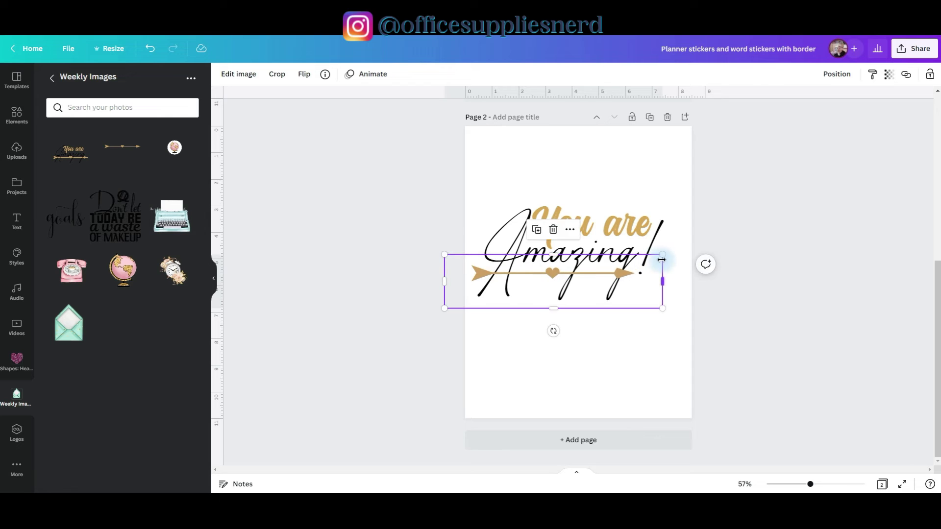
pyautogui.moveTo(662, 259); pyautogui.dragTo(703, 244)
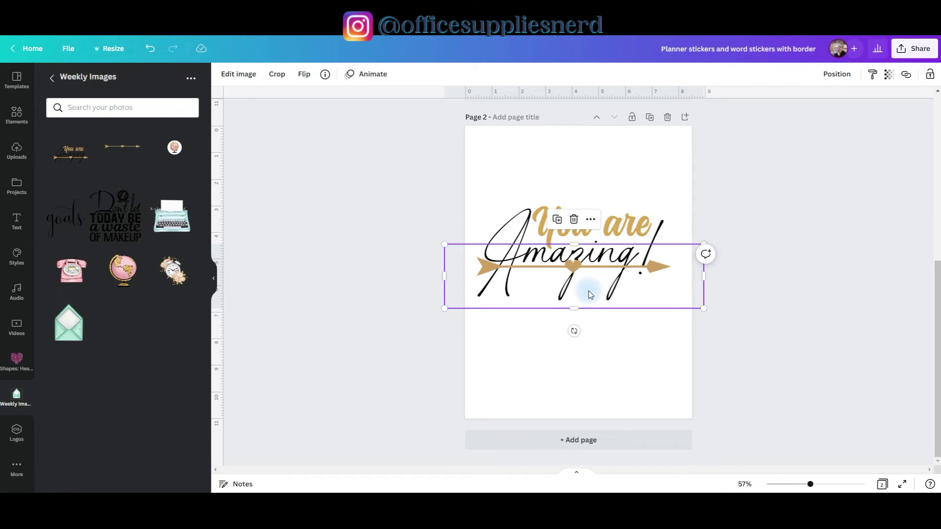
pyautogui.click(500, 227)
# Step: Move 'Amazing!' back one layer and group both words with the arrow
pyautogui.click(507, 231)
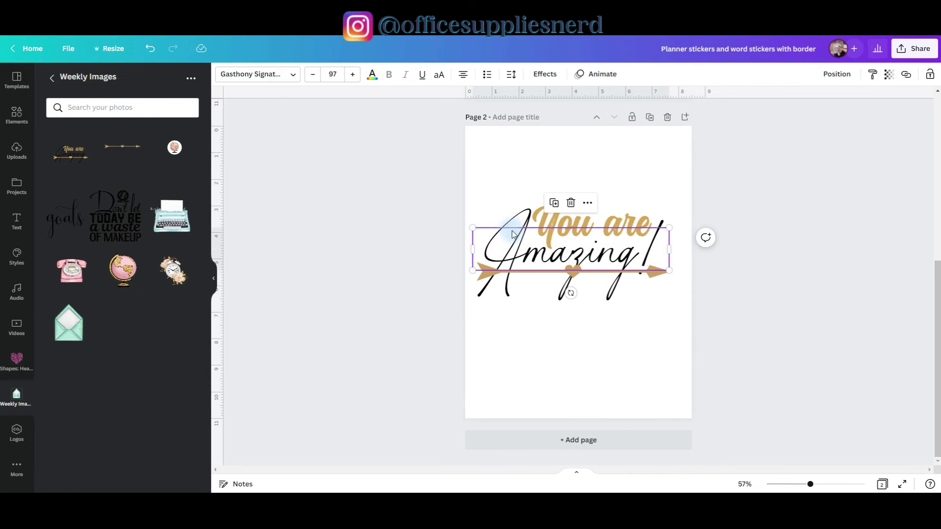
pyautogui.rightClick(474, 238)
pyautogui.click(566, 392)
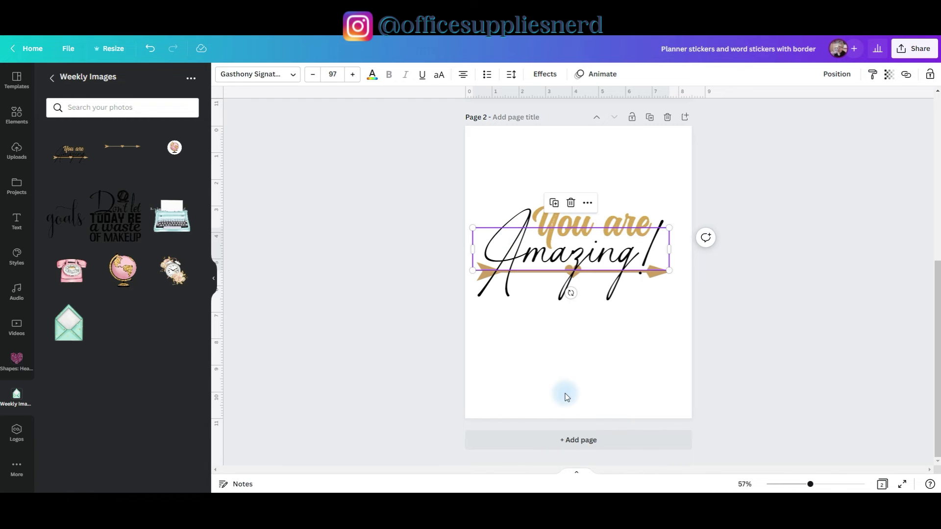
pyautogui.moveTo(461, 186); pyautogui.dragTo(741, 294)
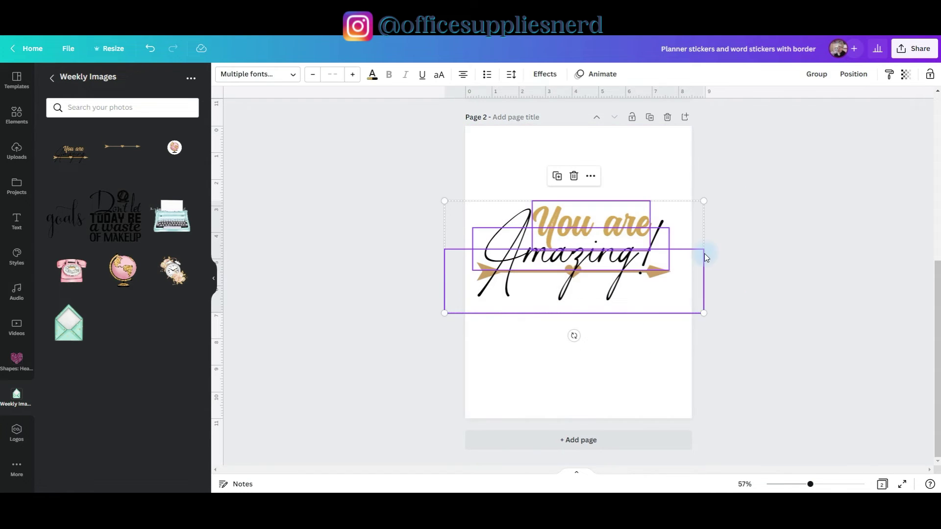
pyautogui.click(812, 77)
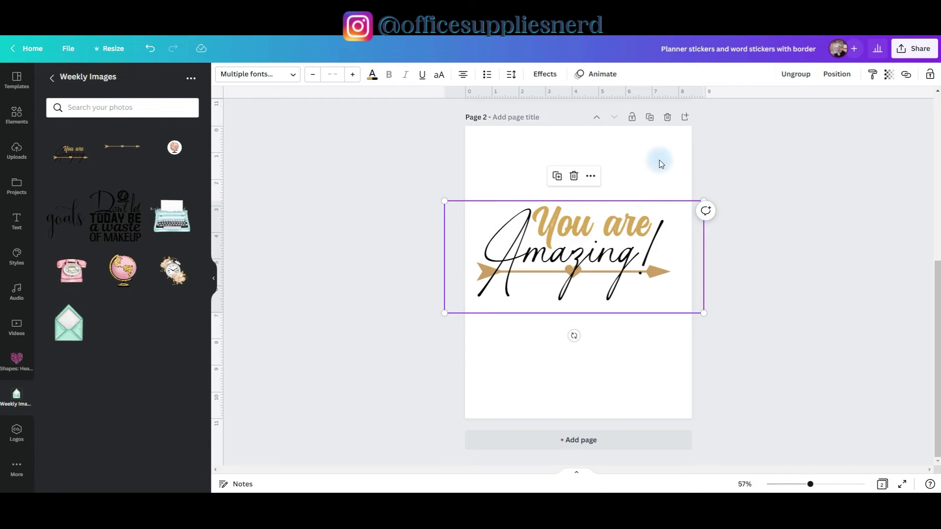
pyautogui.click(807, 156)
# Step: Download the pages as PNG files with a transparent background
pyautogui.click(900, 49)
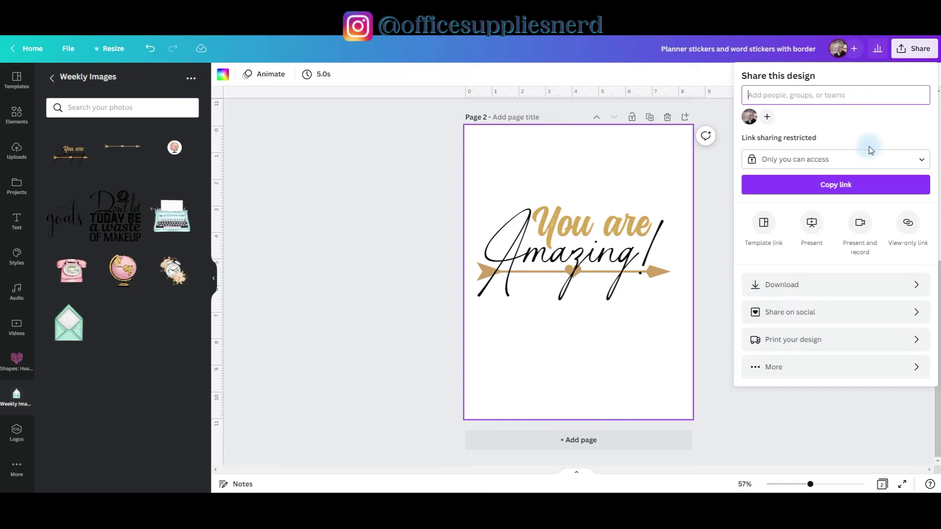
pyautogui.click(889, 174)
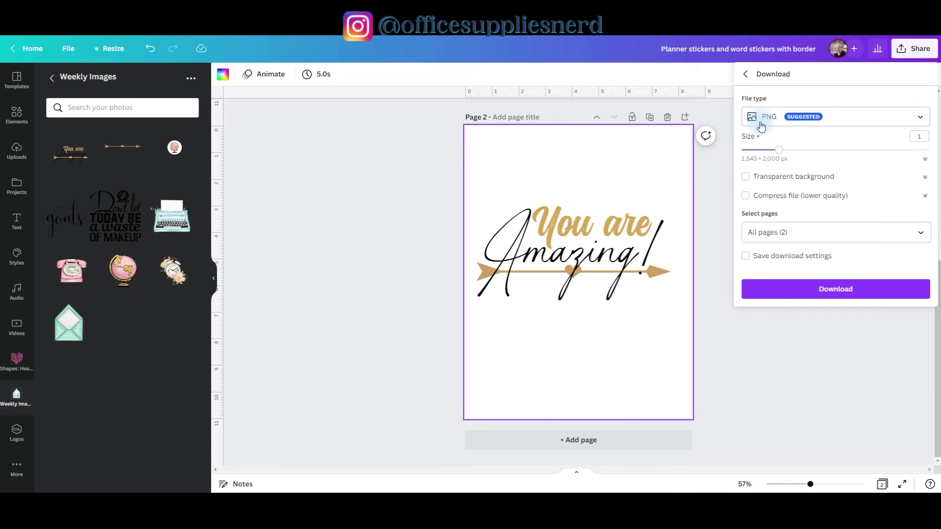
pyautogui.click(746, 178)
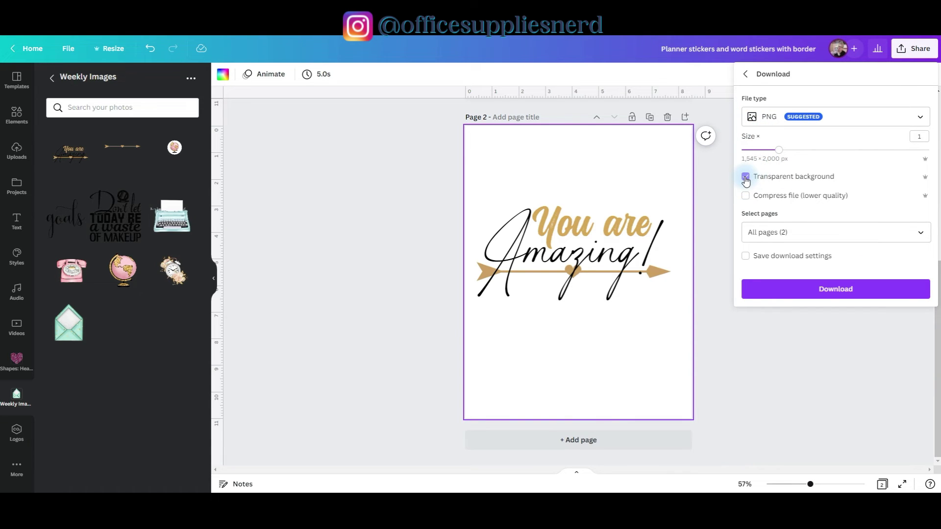
pyautogui.click(806, 295)
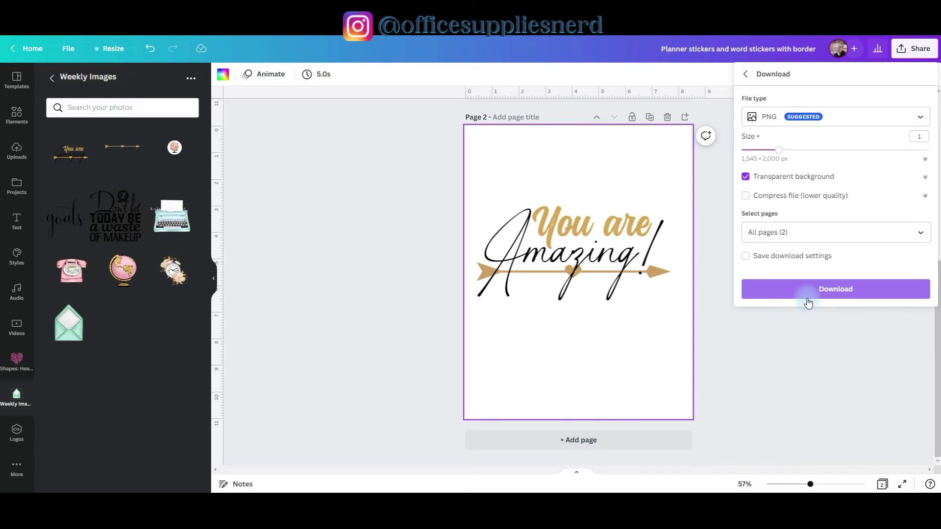
# Step: Place the downloaded 'You are Amazing' image from Weekly Images onto Page 1
pyautogui.scroll(4, 483, 331)
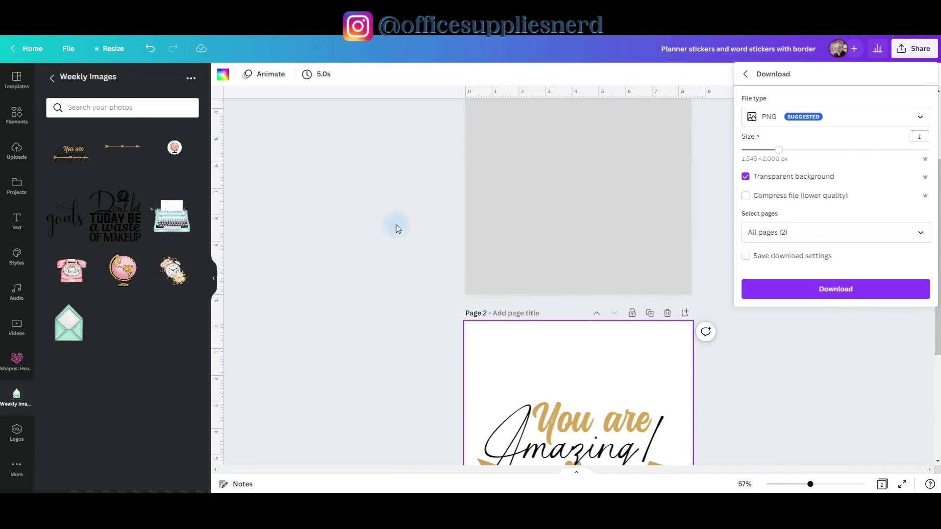
pyautogui.scroll(3, 661, 262)
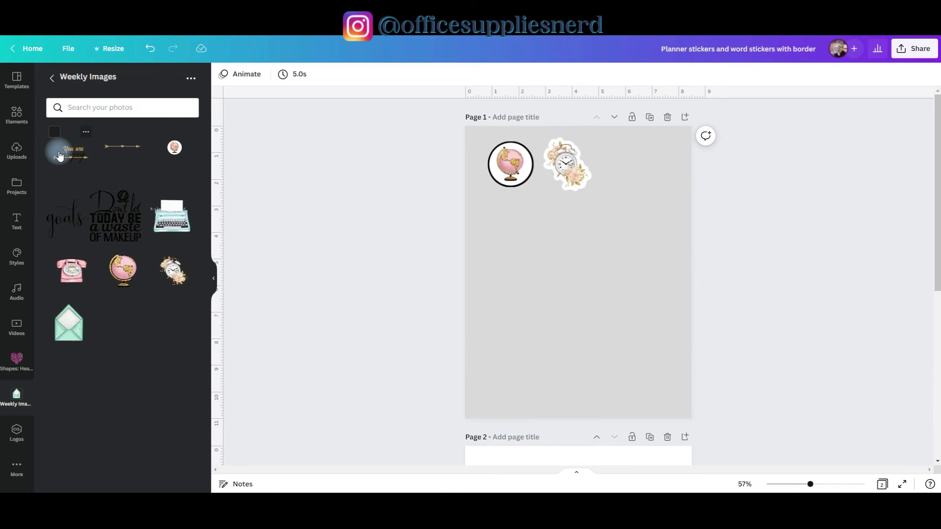
pyautogui.click(68, 156)
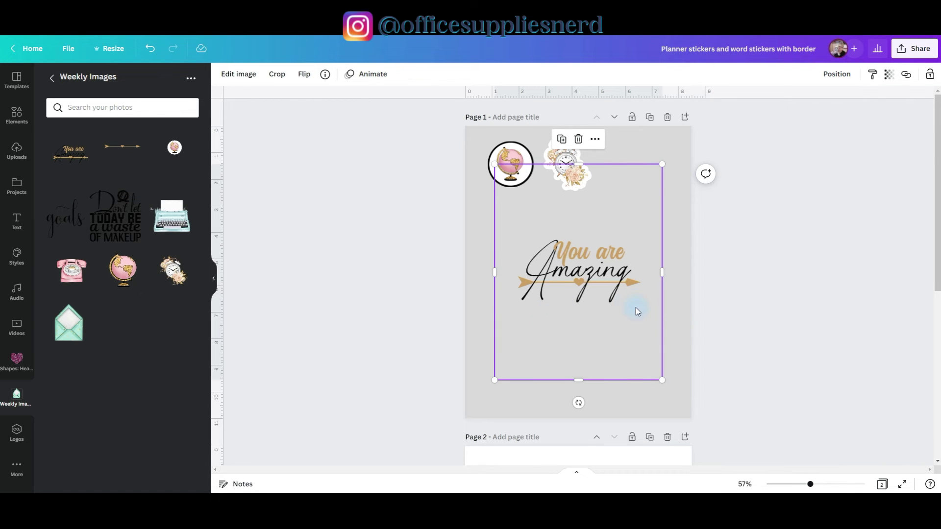
# Step: Add a white Glow outline (size 21, transparency 100, blur 0), then shrink the word sticker beside the clock
pyautogui.click(237, 75)
pyautogui.click(68, 158)
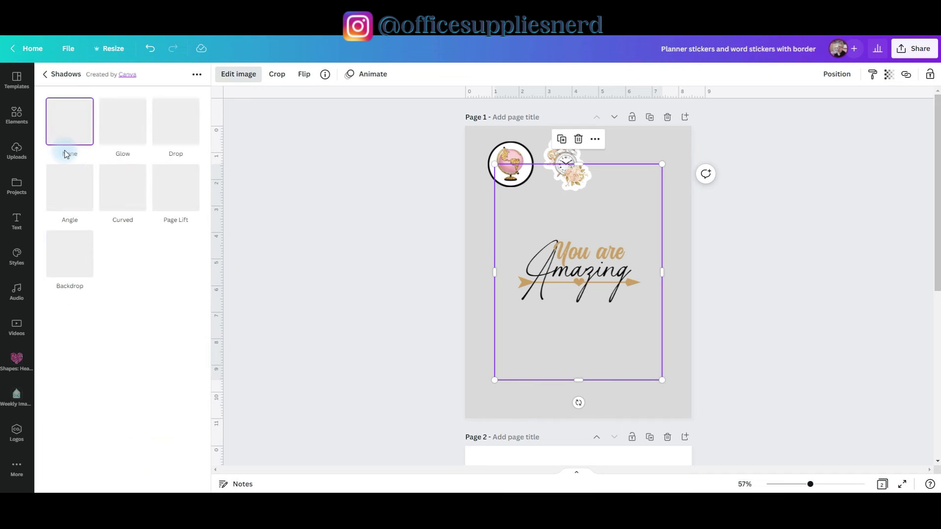
pyautogui.click(125, 122)
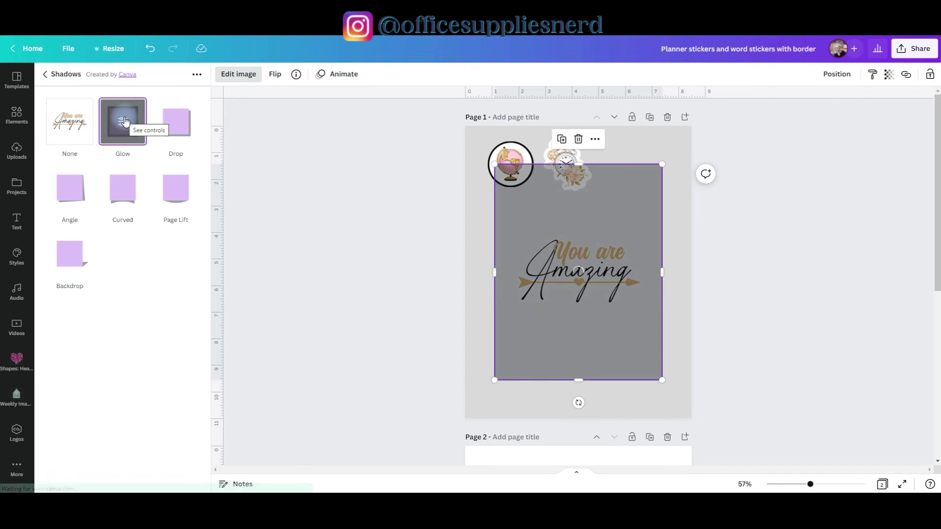
pyautogui.click(124, 121)
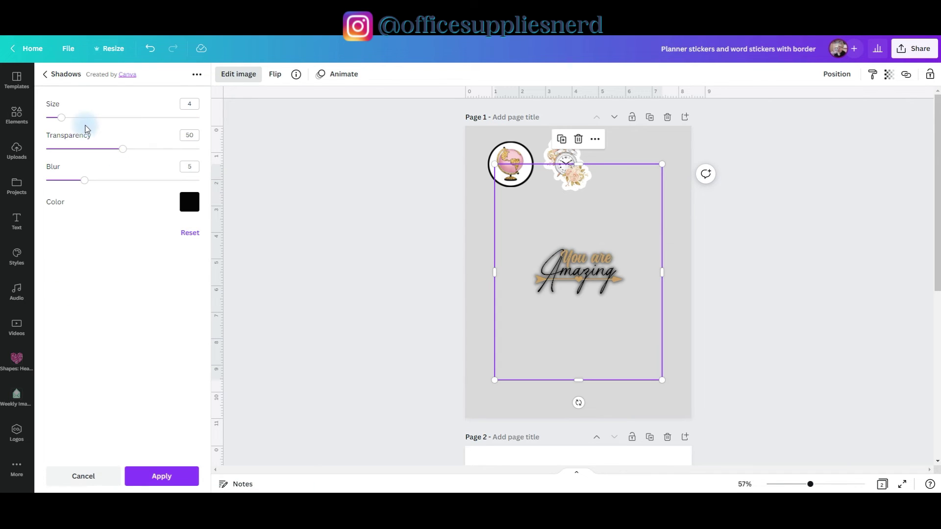
pyautogui.moveTo(62, 122); pyautogui.dragTo(230, 147)
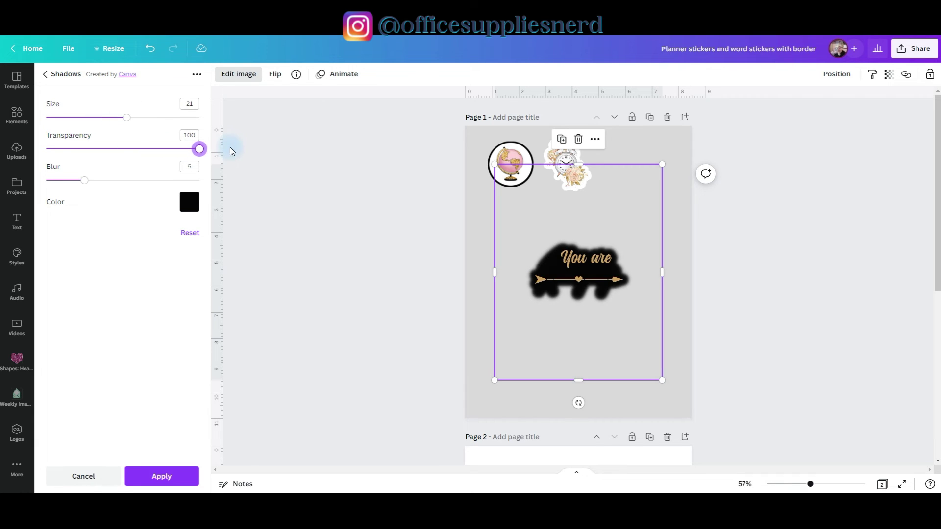
pyautogui.moveTo(111, 184); pyautogui.dragTo(28, 181)
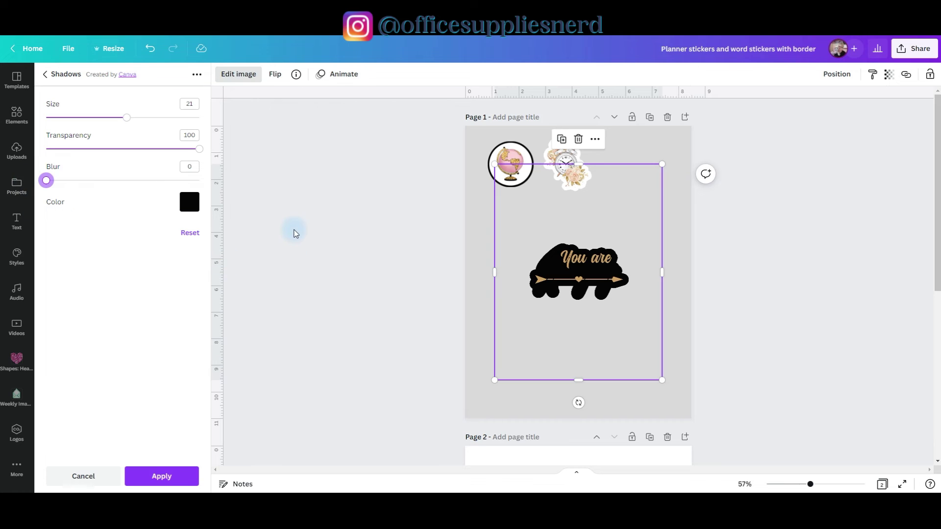
pyautogui.click(190, 203)
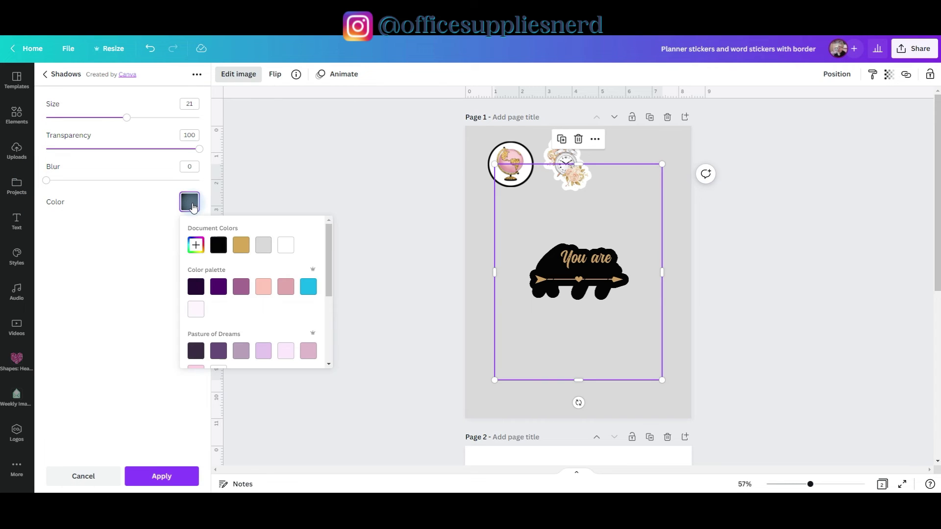
pyautogui.click(287, 249)
pyautogui.click(177, 482)
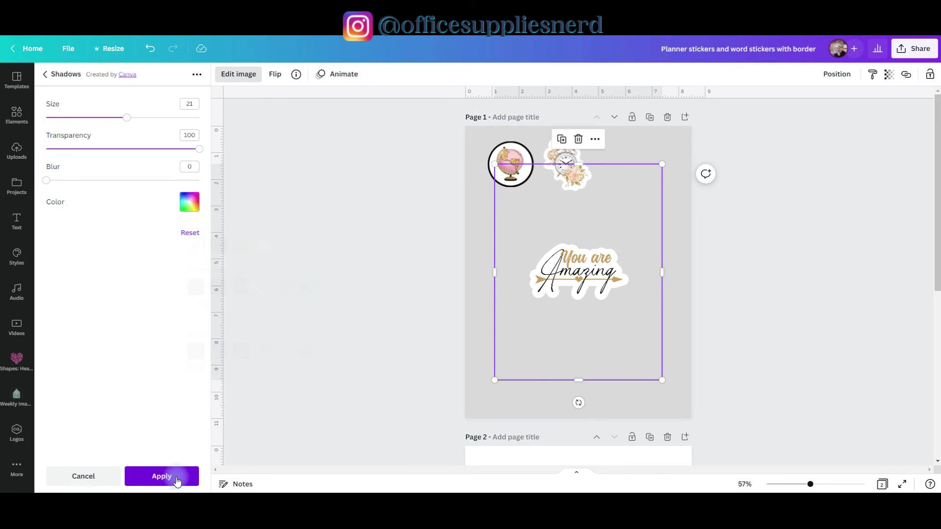
pyautogui.moveTo(635, 301); pyautogui.dragTo(675, 308)
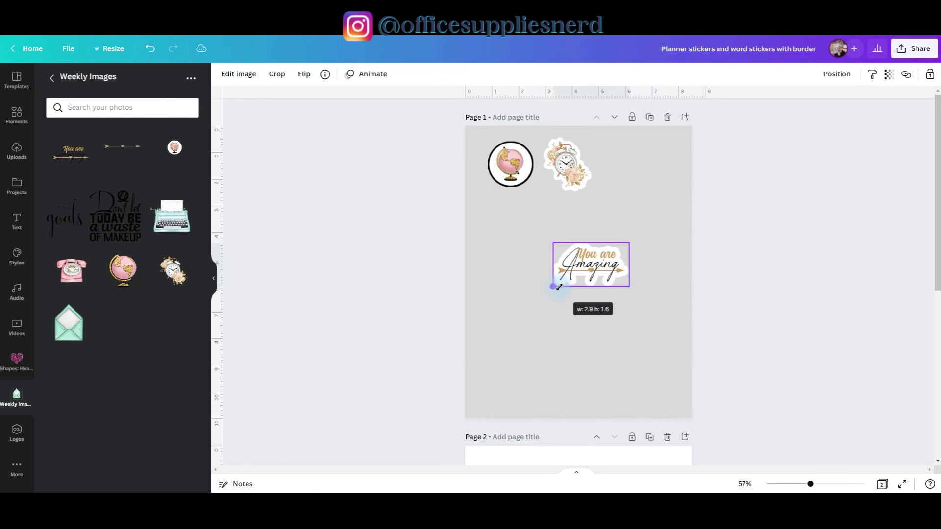
pyautogui.moveTo(559, 286); pyautogui.dragTo(646, 172)
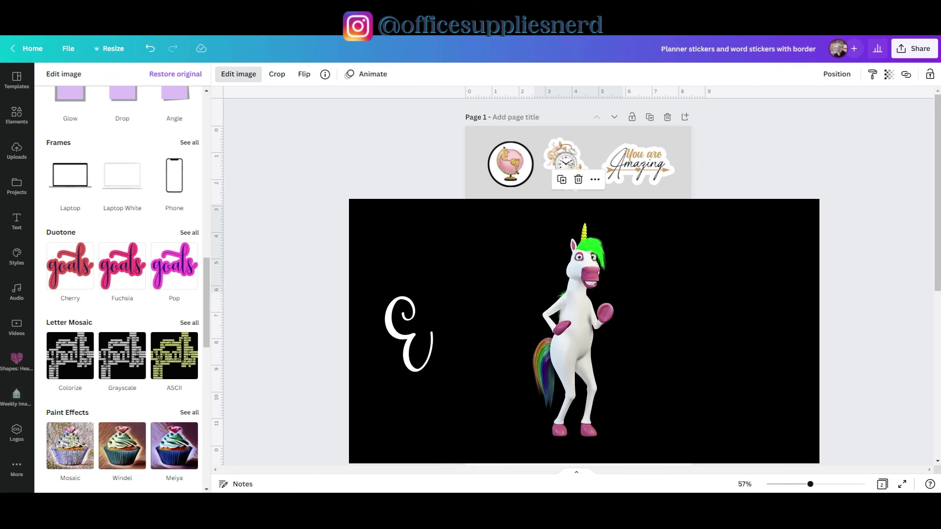